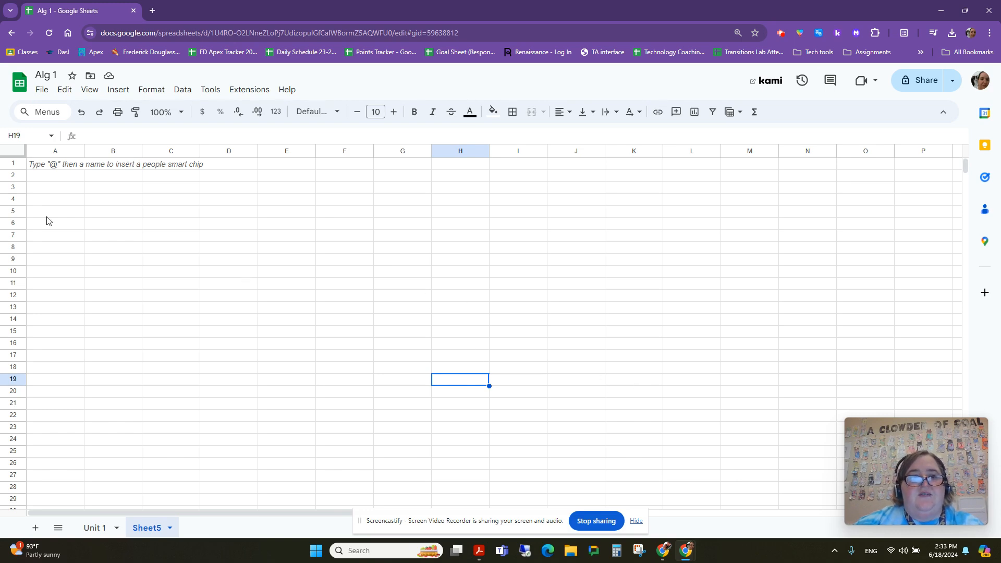
# Review the finished question layout on the Unit 1 sheet, and return to the blank Sheet5.
pyautogui.click(121, 189)
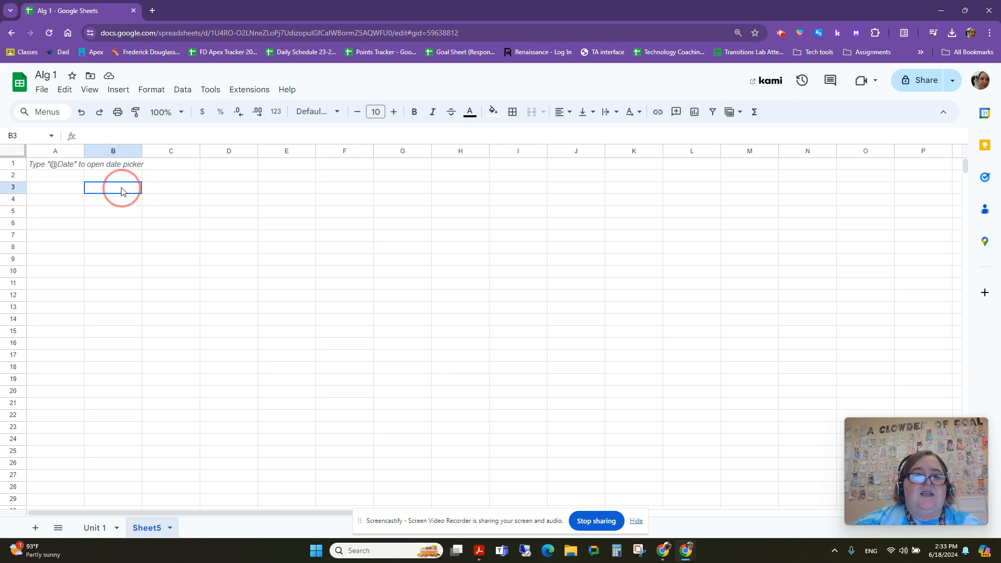
pyautogui.click(156, 191)
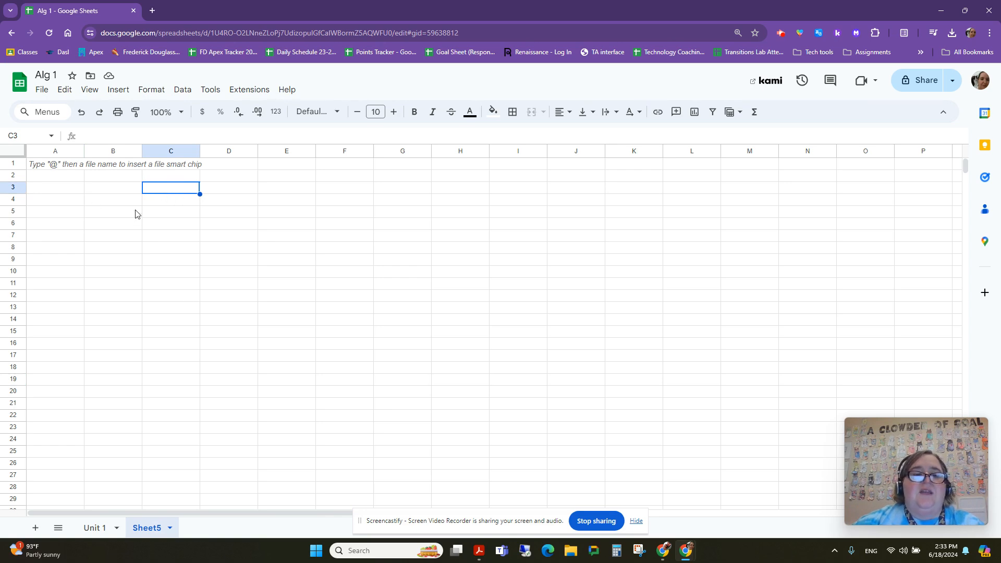
pyautogui.click(93, 527)
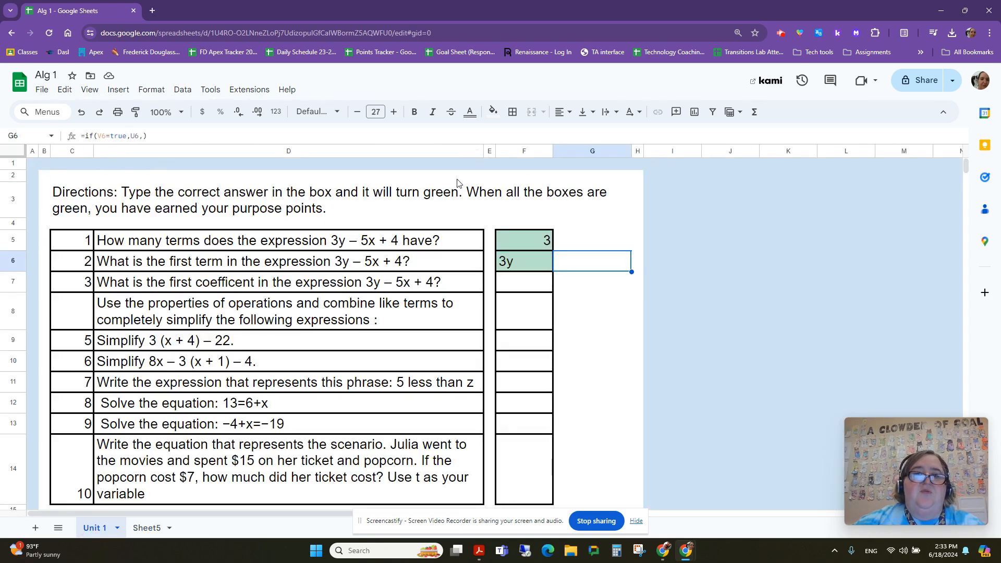
pyautogui.click(145, 527)
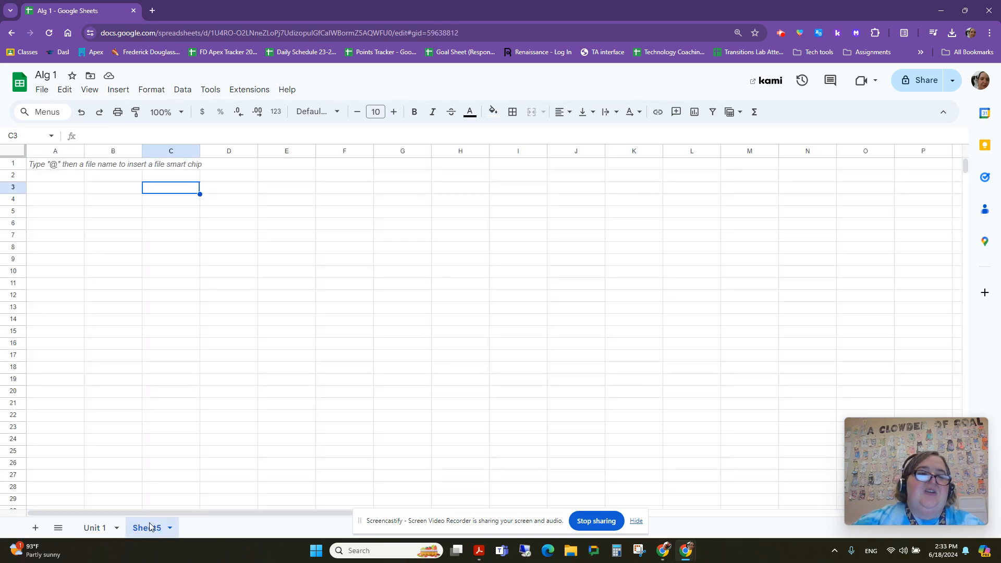
pyautogui.moveTo(163, 224); pyautogui.dragTo(163, 235)
pyautogui.click(162, 189)
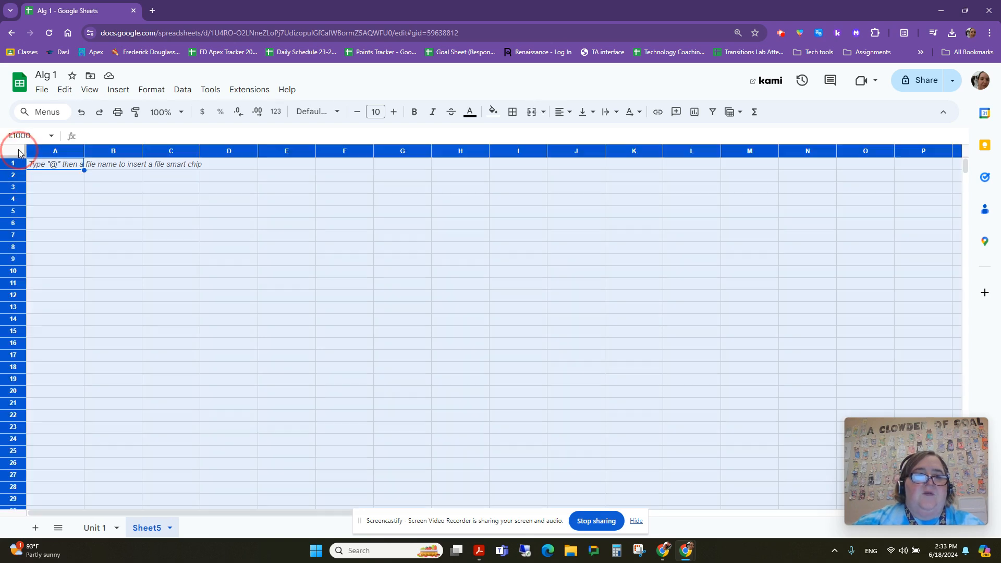
# Fill the entire Sheet5 background with the palest pink (light magenta) color.
pyautogui.click(18, 151)
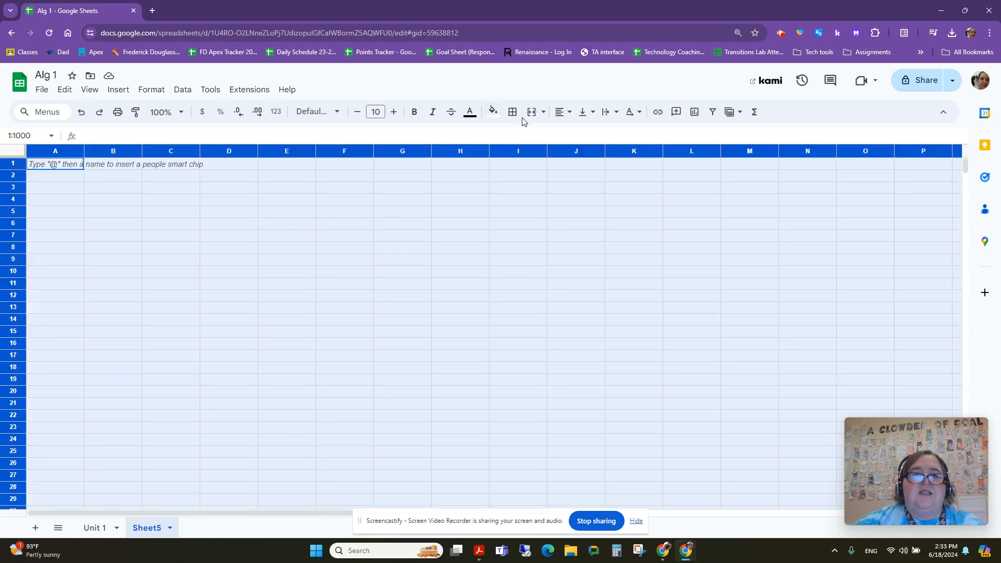
pyautogui.click(493, 112)
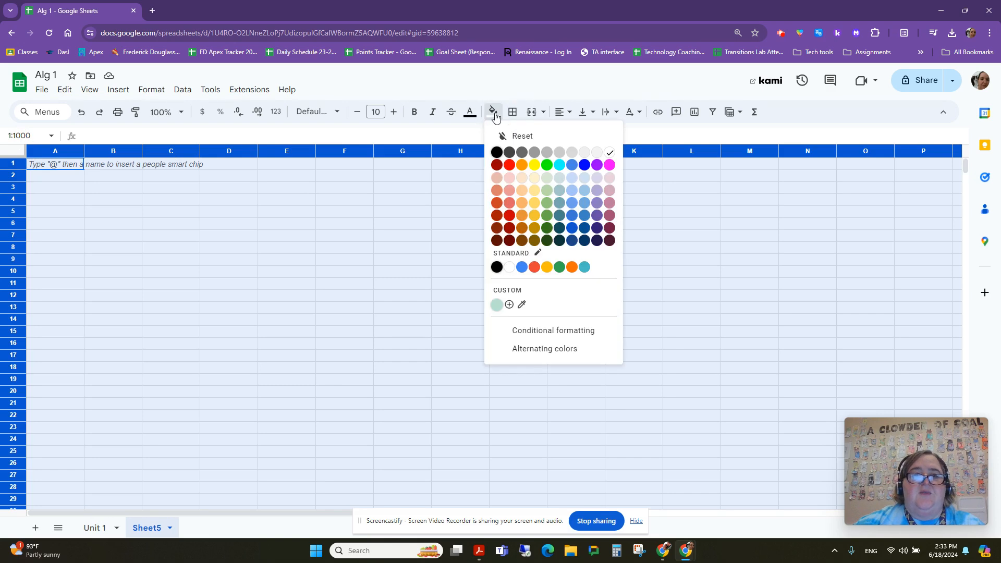
pyautogui.click(612, 180)
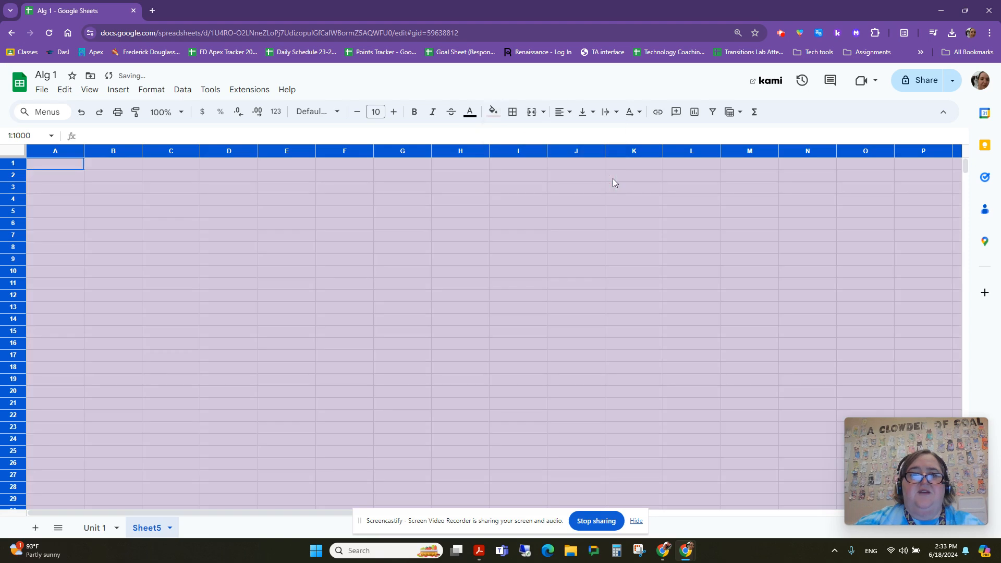
pyautogui.click(573, 223)
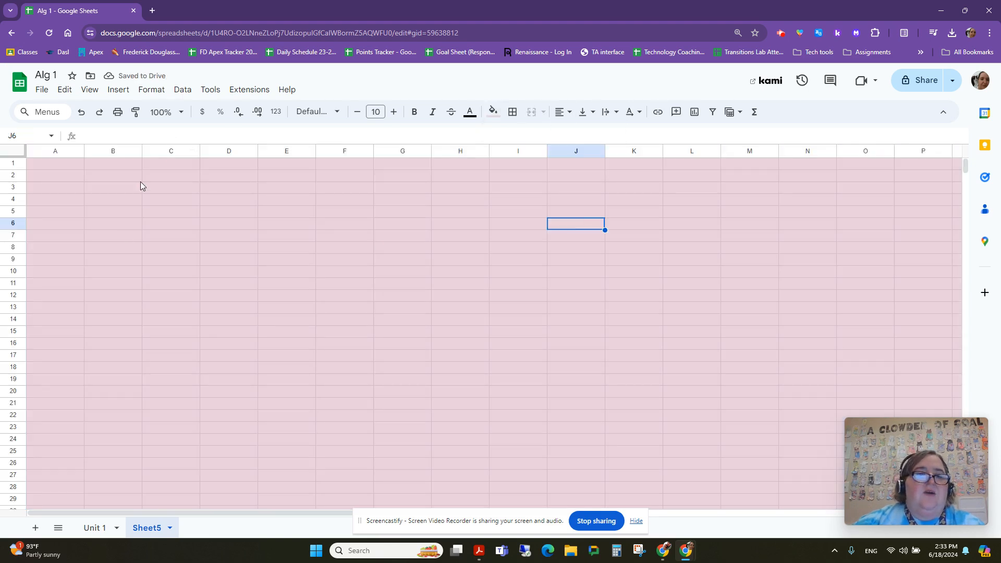
# Enter the heading "Directions" in cell C3.
pyautogui.click(153, 178)
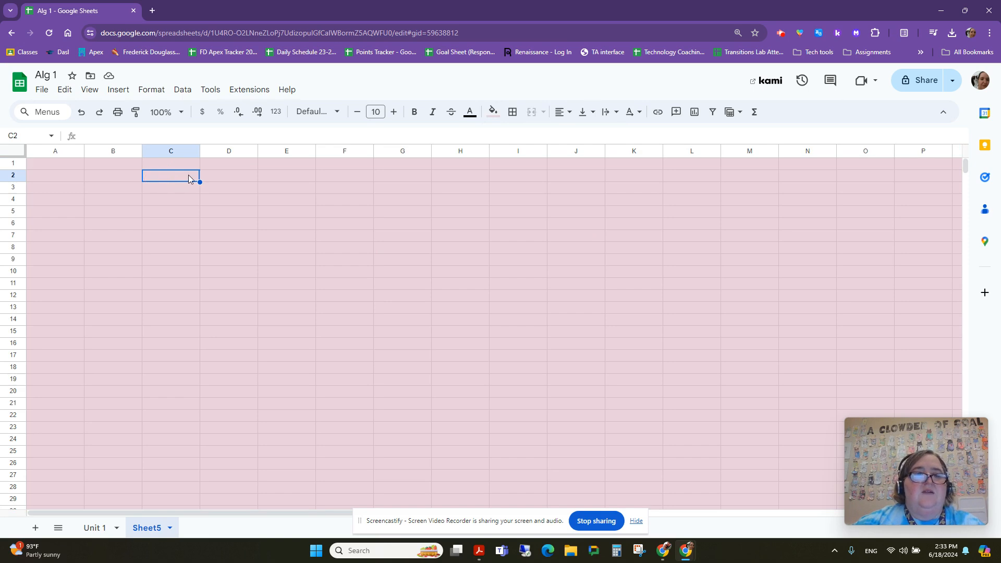
pyautogui.press('Down')
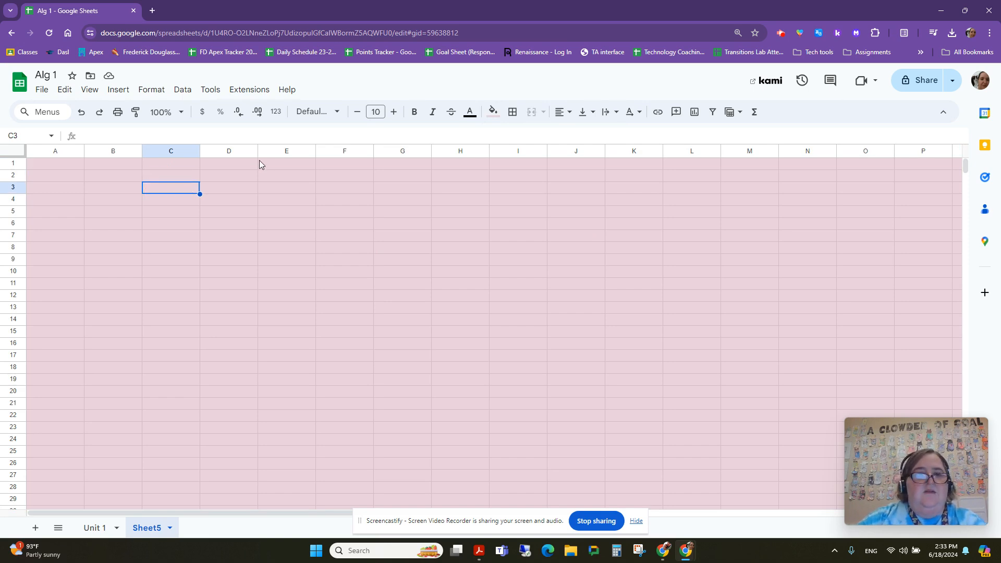
pyautogui.write('D')
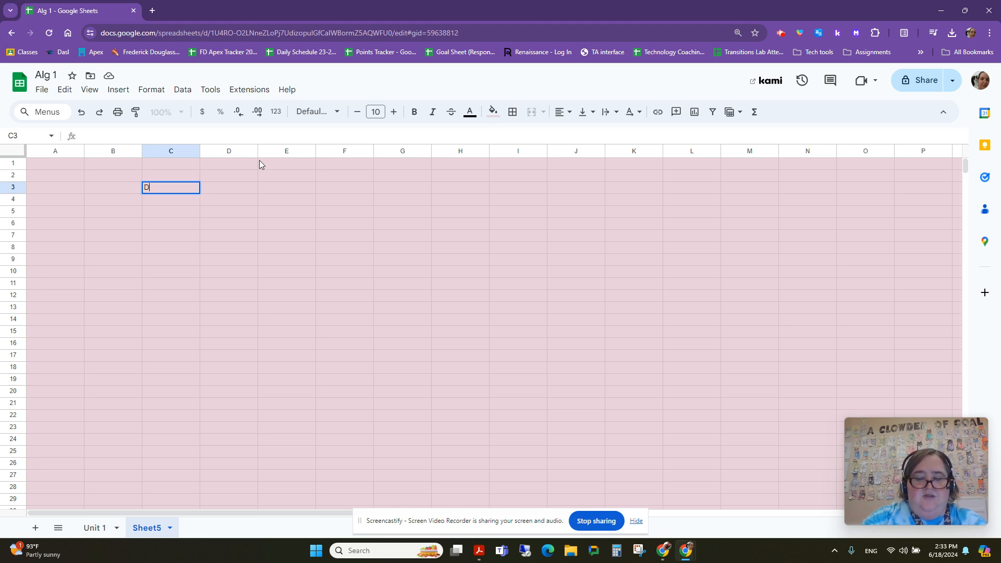
pyautogui.write('irections')
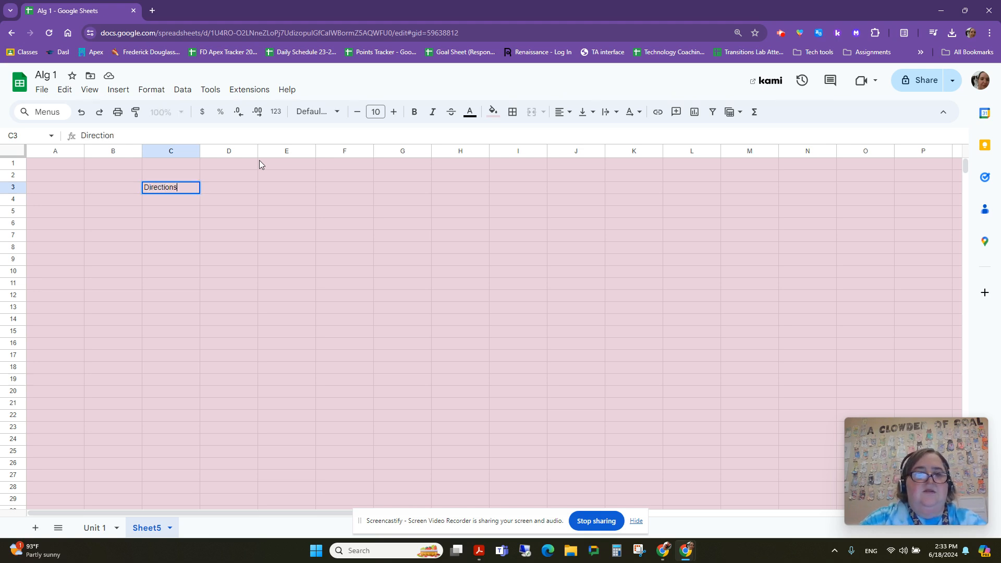
pyautogui.press('Return')
# Number cells C5 to C14 from 1 to 10 and extend the same series into D5 to D14.
pyautogui.press('Down')
pyautogui.write('1')
pyautogui.press('Return')
pyautogui.write('2')
pyautogui.press('Return')
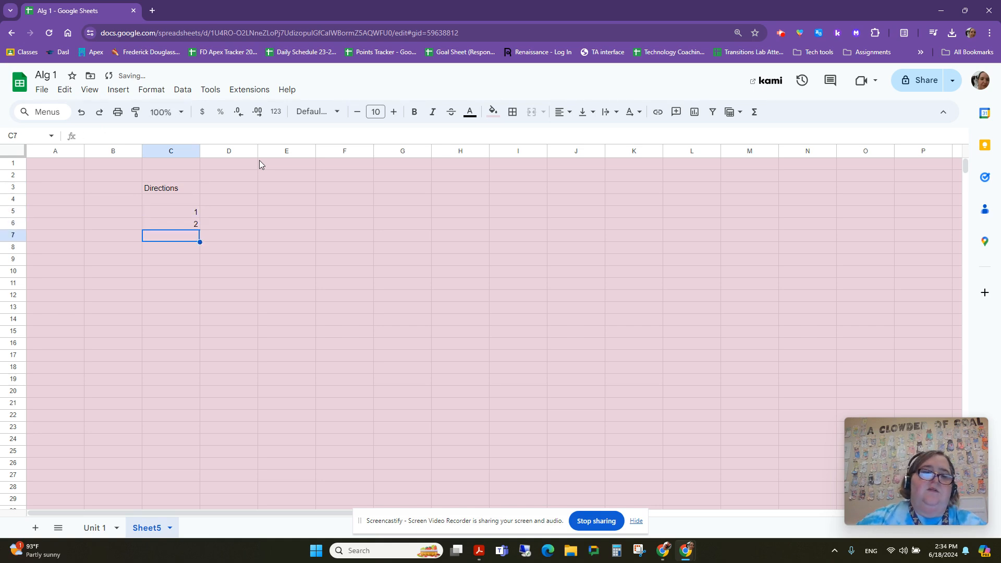
pyautogui.moveTo(168, 218); pyautogui.dragTo(228, 315)
pyautogui.click(238, 272)
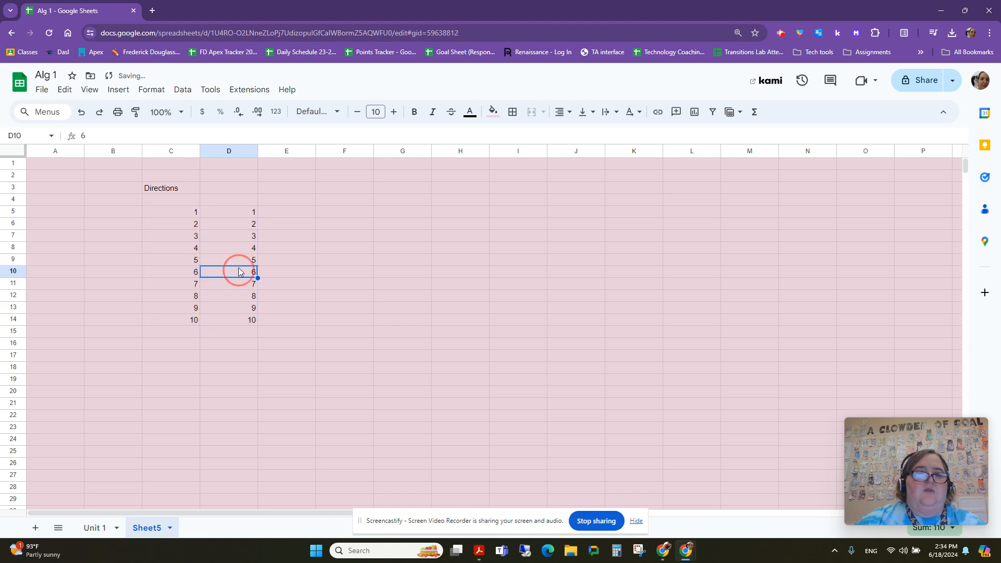
# Replace the numbers in D5 to D14 with the question placeholders Q1 through Q10.
pyautogui.click(226, 204)
pyautogui.click(228, 209)
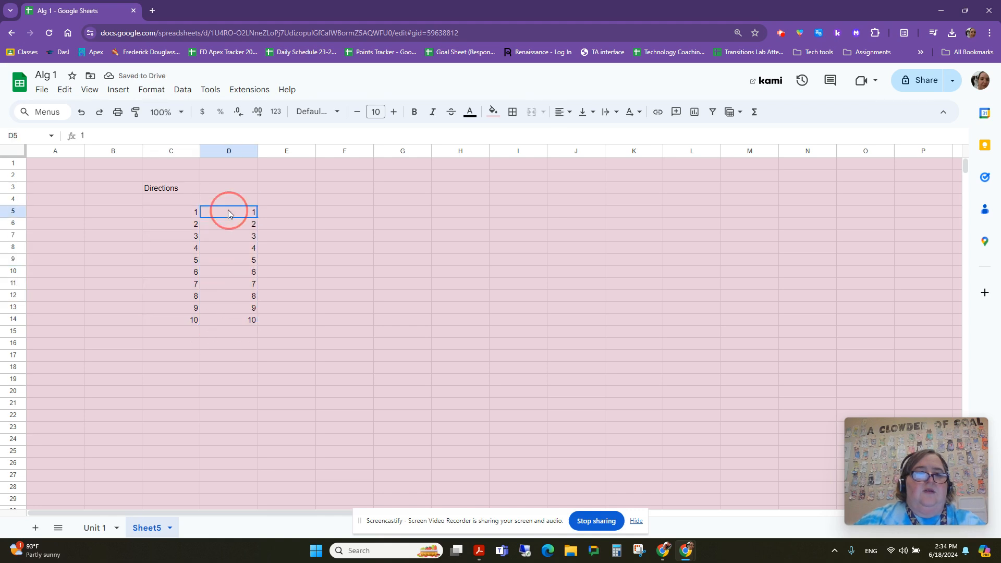
pyautogui.doubleClick(229, 210)
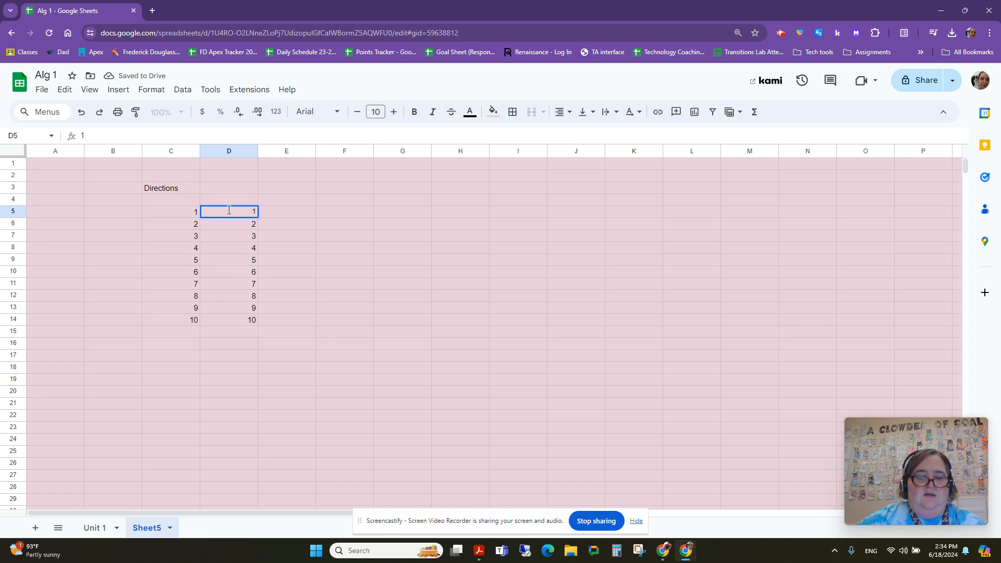
pyautogui.write('Q')
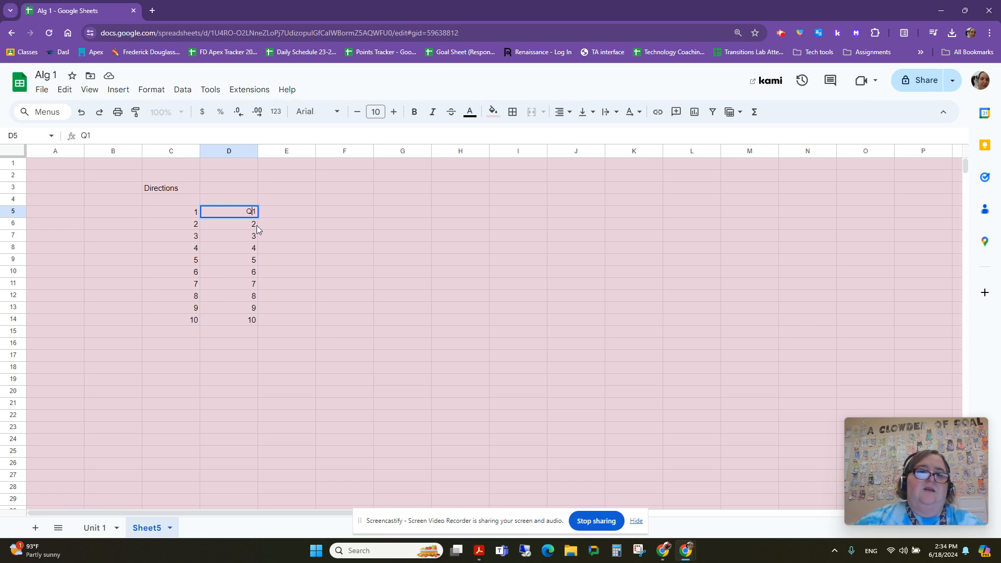
pyautogui.click(244, 224)
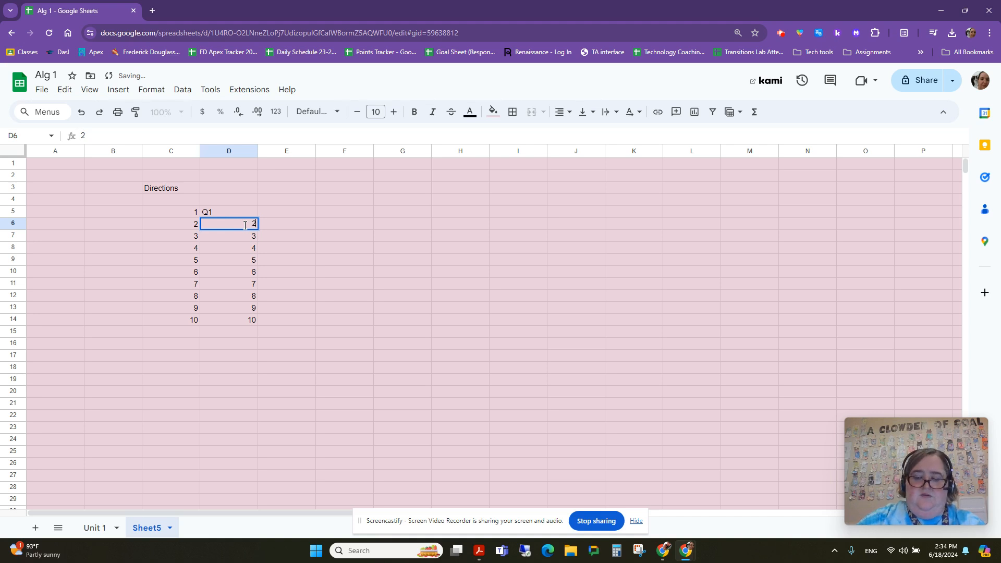
pyautogui.doubleClick(245, 225)
pyautogui.write('Q')
pyautogui.click(293, 227)
pyautogui.moveTo(245, 212); pyautogui.dragTo(255, 325)
pyautogui.click(354, 276)
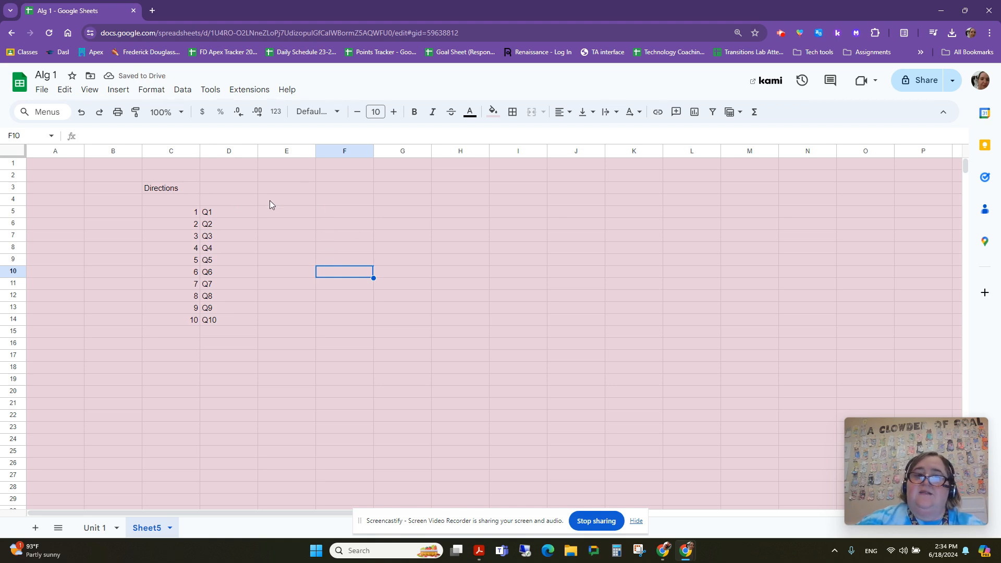
# Fill the range B2:G15 with white so it stands out from the pink background.
pyautogui.click(109, 175)
pyautogui.moveTo(134, 204); pyautogui.dragTo(399, 327)
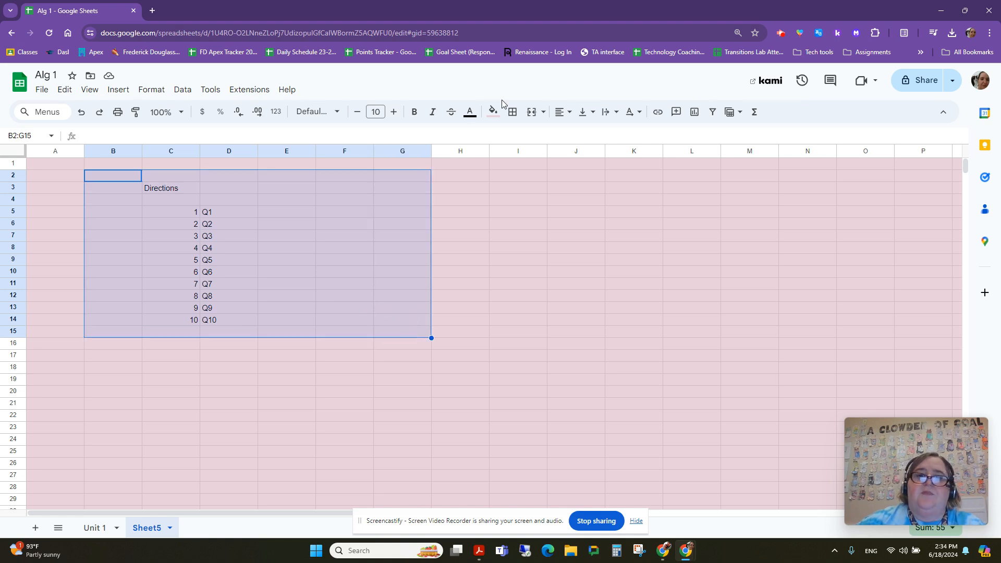
pyautogui.click(496, 117)
pyautogui.click(611, 154)
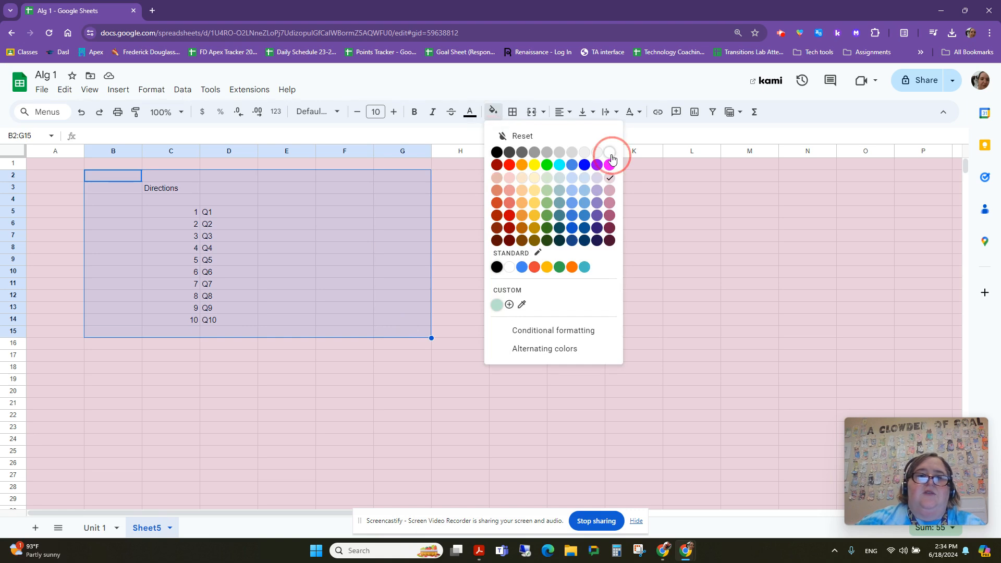
pyautogui.click(633, 259)
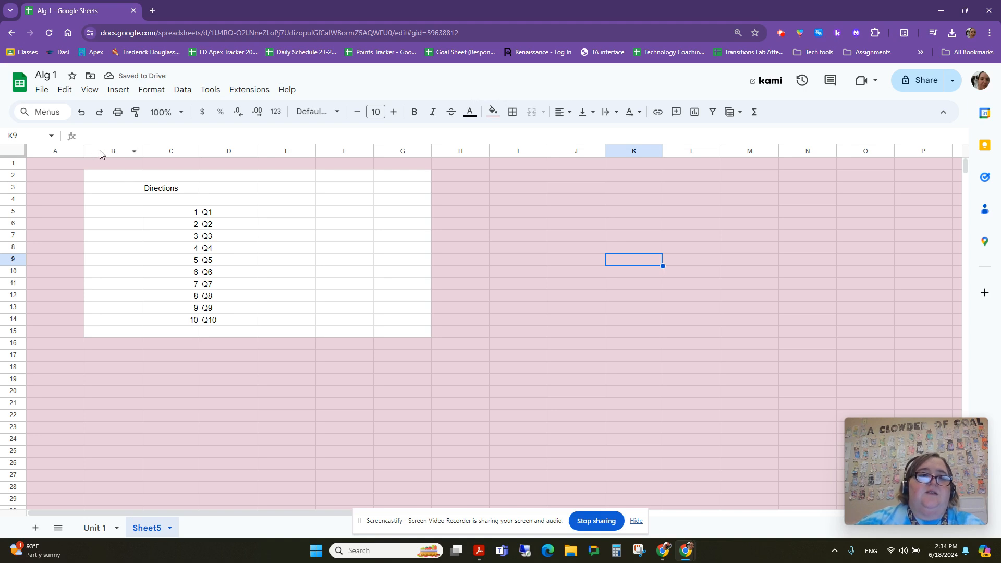
# Narrow columns A, B, E and G to slim margins and widen column D to fit long questions.
pyautogui.moveTo(102, 150); pyautogui.dragTo(50, 150)
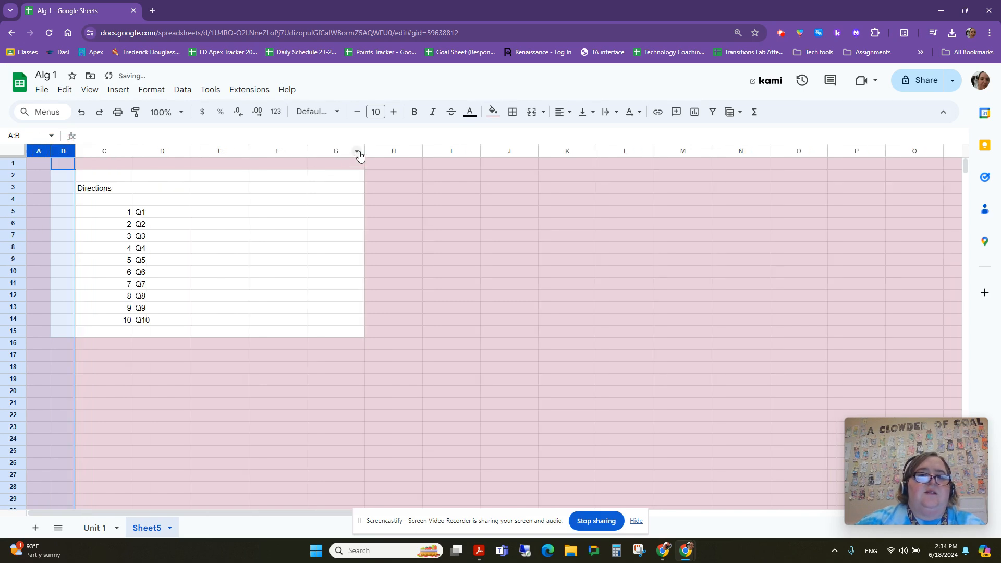
pyautogui.moveTo(364, 151); pyautogui.dragTo(328, 151)
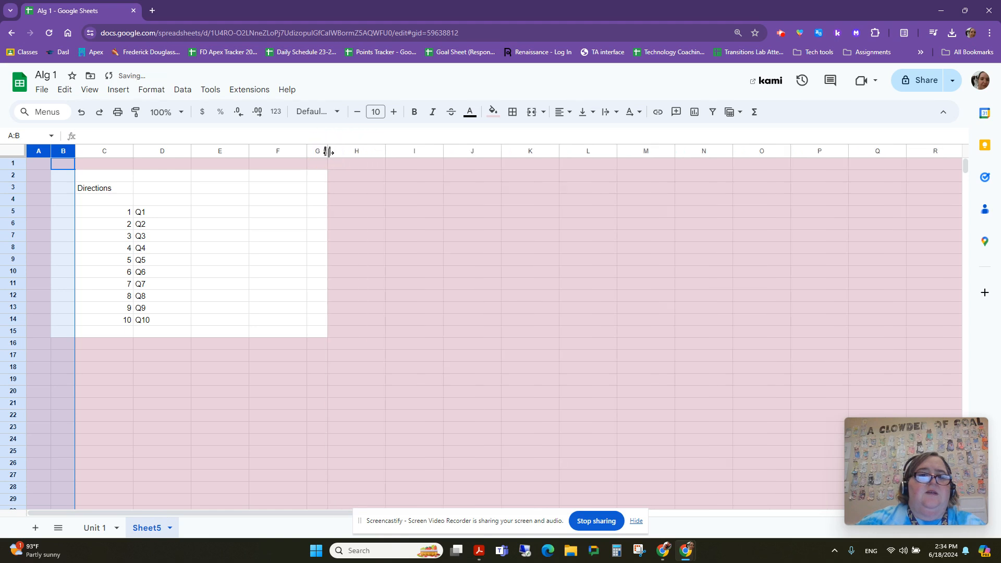
pyautogui.click(401, 235)
pyautogui.moveTo(249, 150); pyautogui.dragTo(385, 201)
pyautogui.click(461, 248)
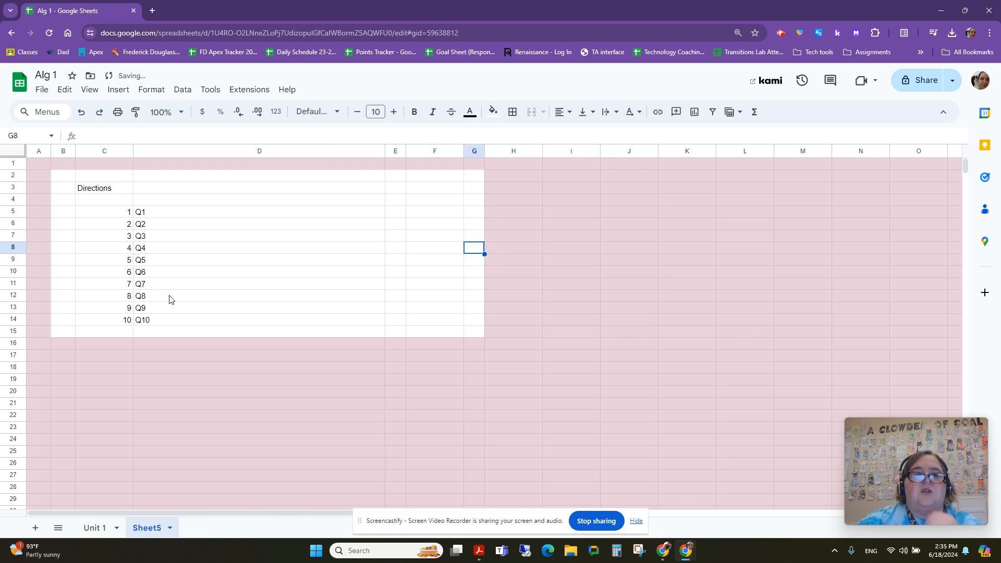
# Turn on text wrapping for the question cells D5:D14.
pyautogui.click(179, 322)
pyautogui.click(197, 224)
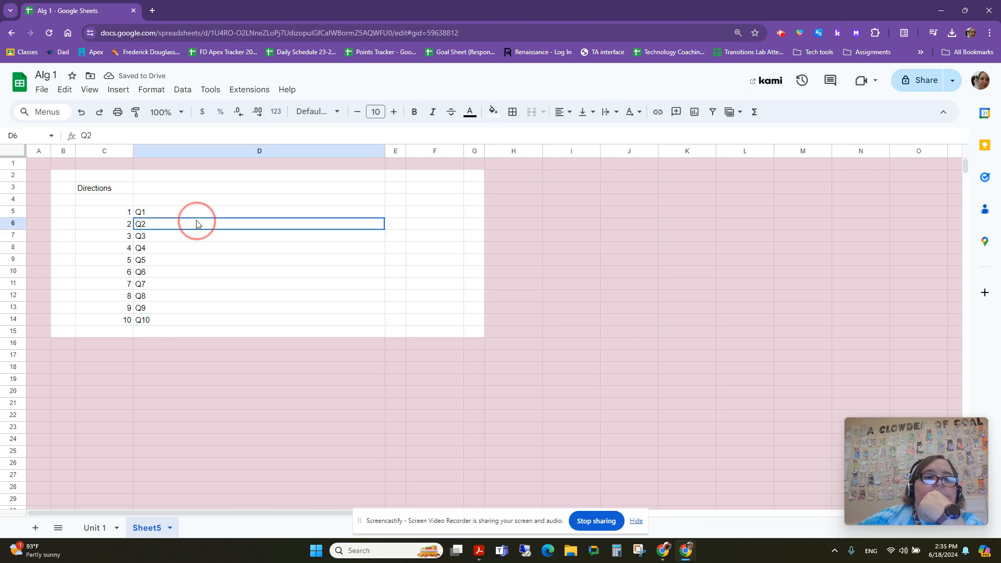
pyautogui.moveTo(183, 212); pyautogui.dragTo(179, 319)
pyautogui.click(640, 115)
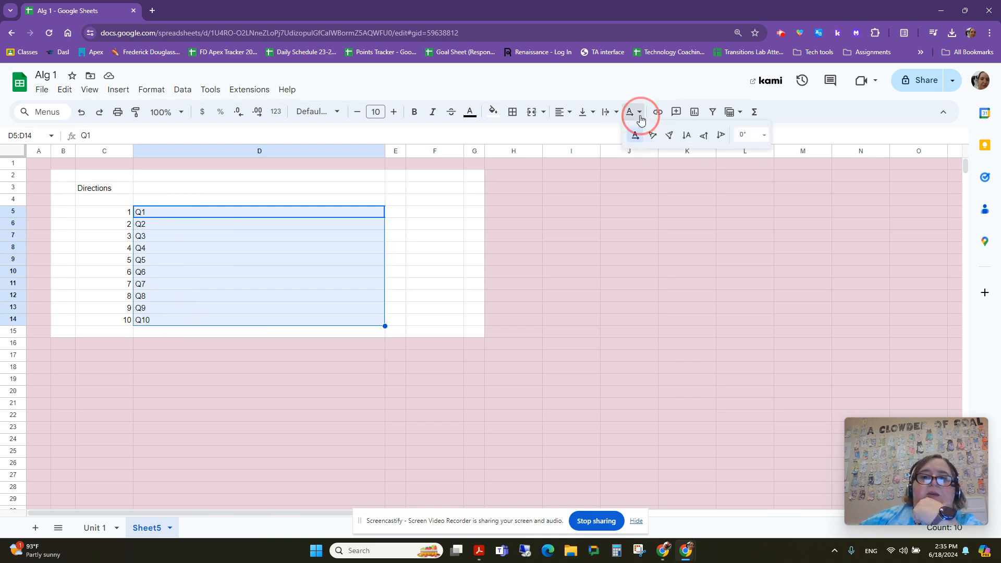
pyautogui.click(609, 112)
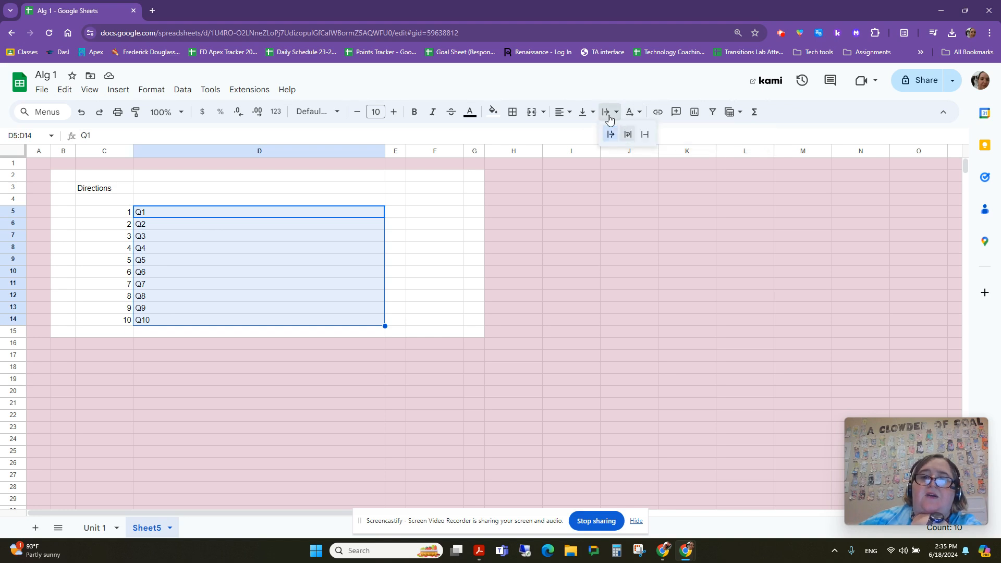
pyautogui.click(627, 135)
pyautogui.click(526, 295)
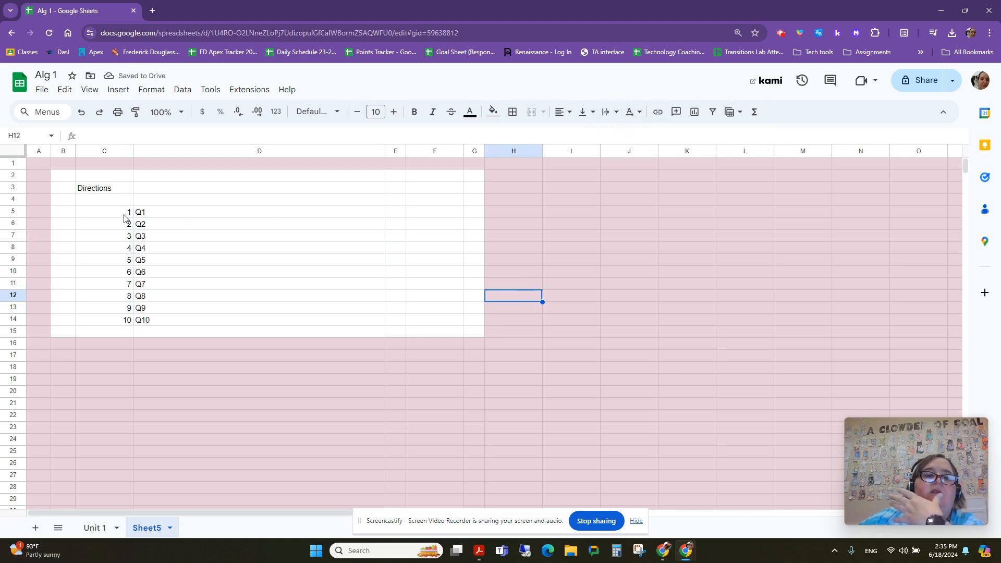
# Apply thick black borders on all sides of every cell in C5:D14 and F5:F14.
pyautogui.moveTo(119, 217); pyautogui.dragTo(216, 320)
pyautogui.moveTo(457, 214); pyautogui.dragTo(454, 319)
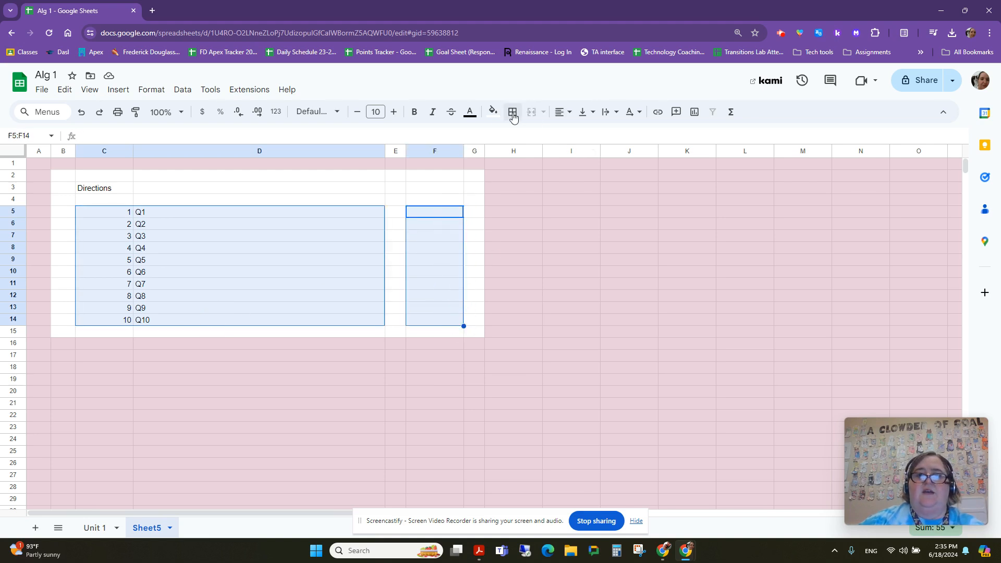
pyautogui.click(512, 113)
pyautogui.click(620, 155)
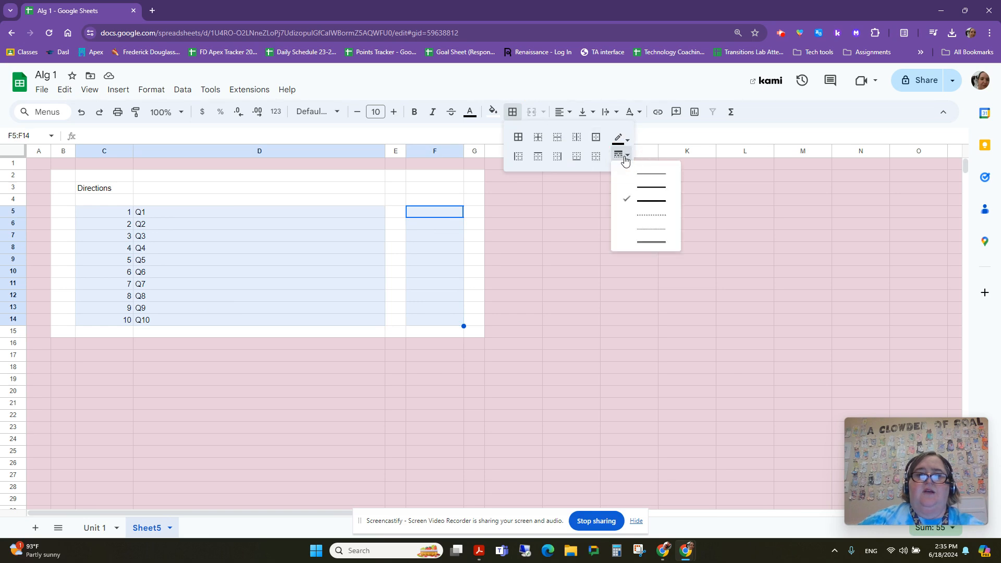
pyautogui.click(646, 204)
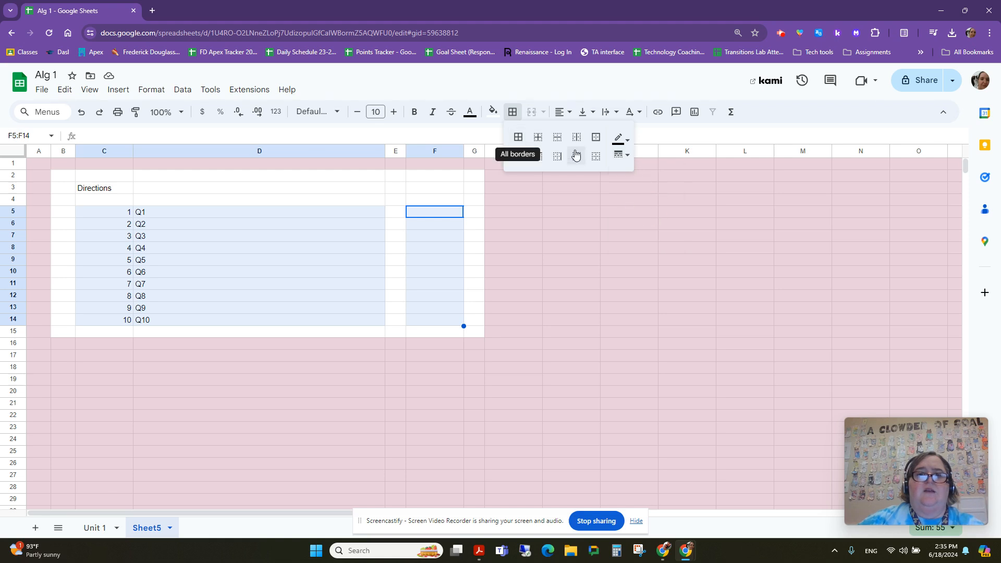
pyautogui.click(620, 155)
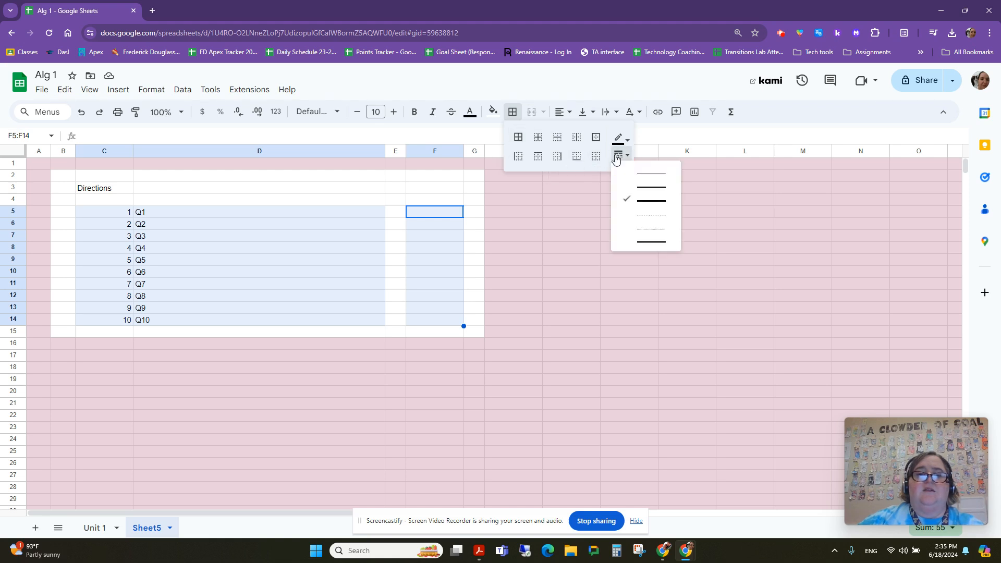
pyautogui.click(638, 211)
pyautogui.click(519, 138)
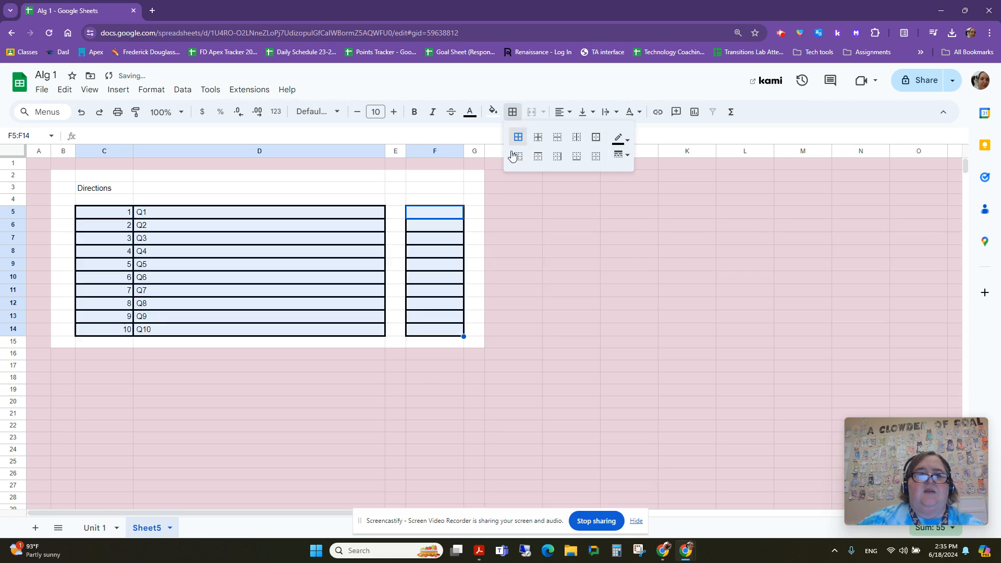
pyautogui.click(508, 265)
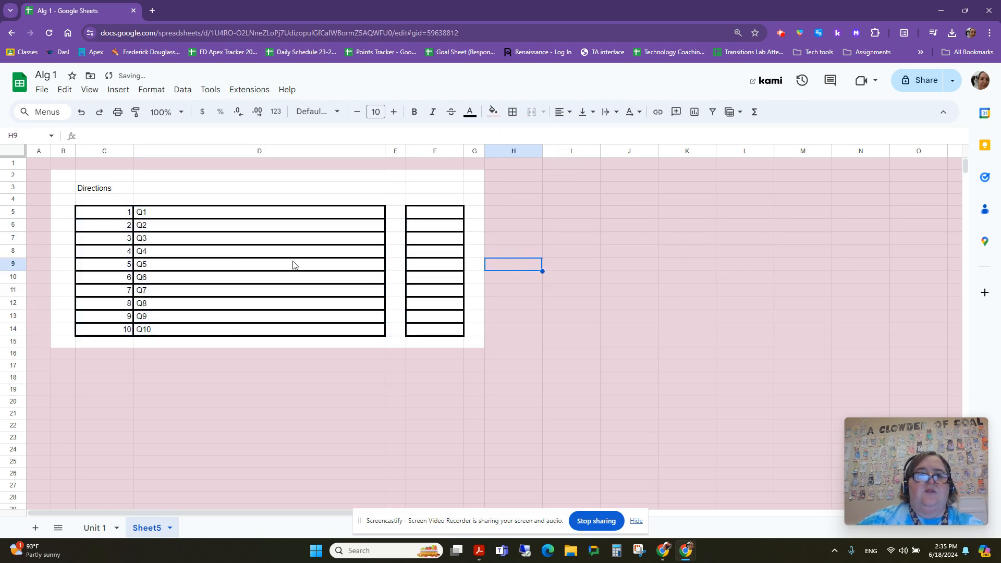
pyautogui.click(172, 213)
pyautogui.click(444, 214)
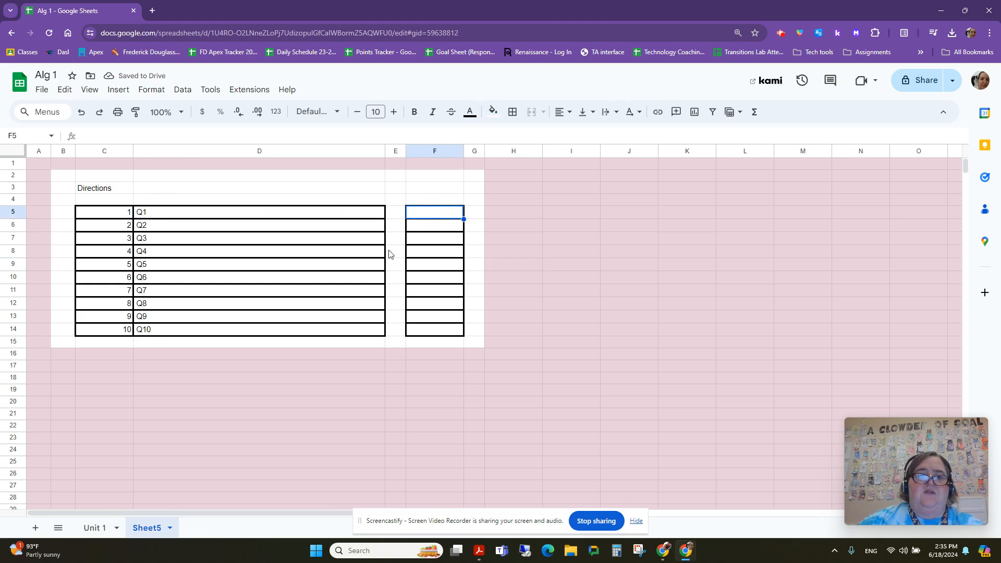
pyautogui.click(570, 239)
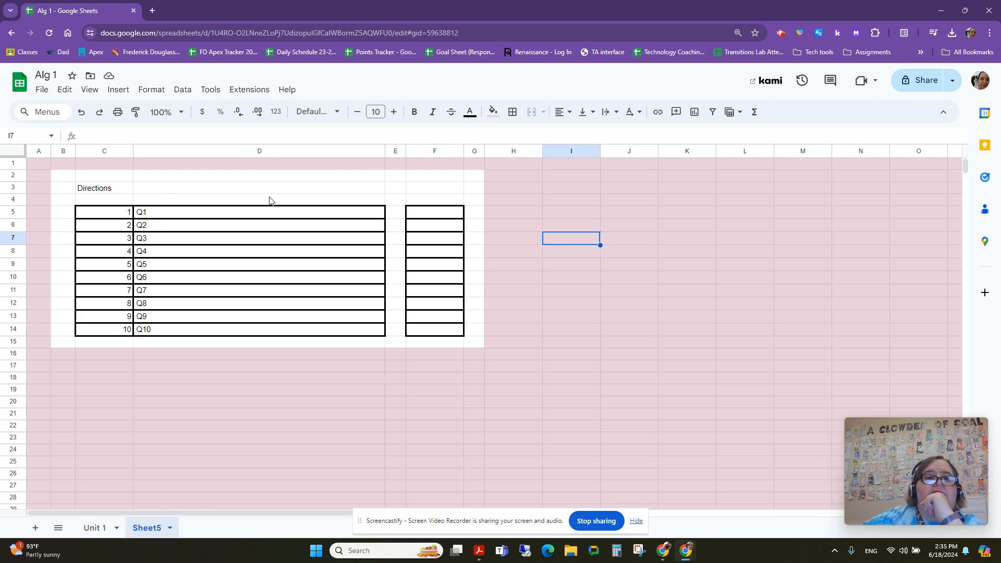
# Add a conditional formatting rule to answer cell F5 that applies the default green style when the text is exactly "noun".
pyautogui.click(428, 217)
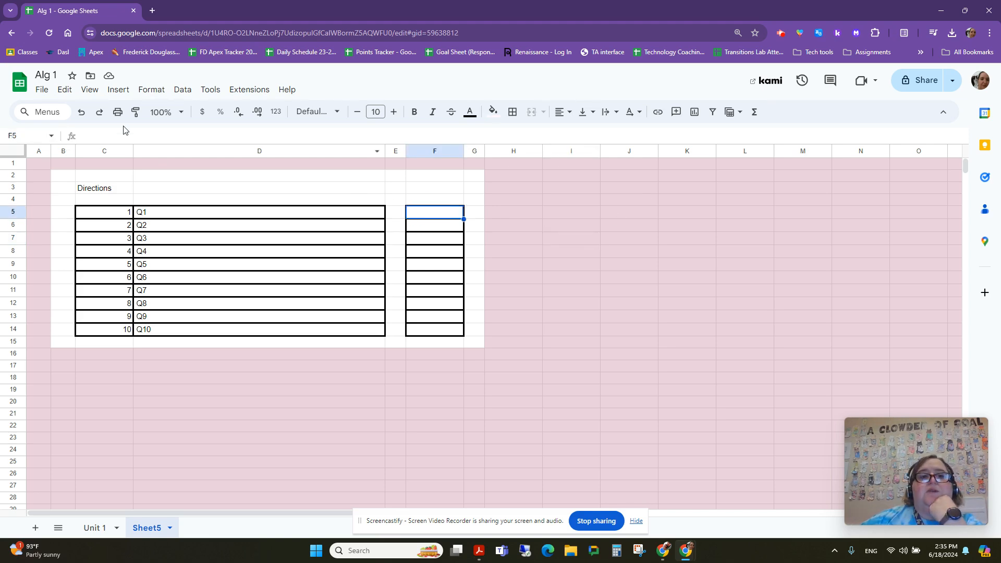
pyautogui.click(142, 97)
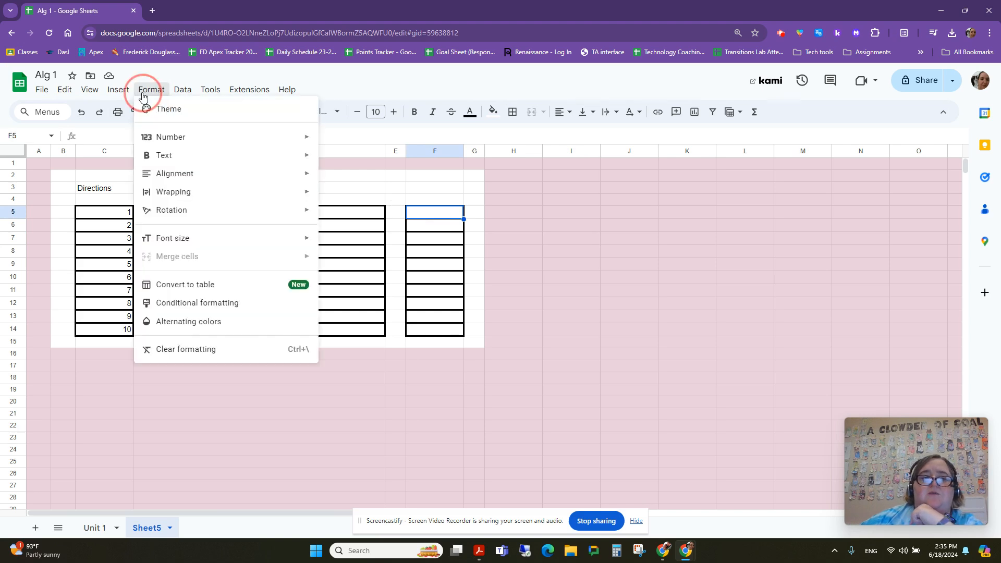
pyautogui.click(218, 306)
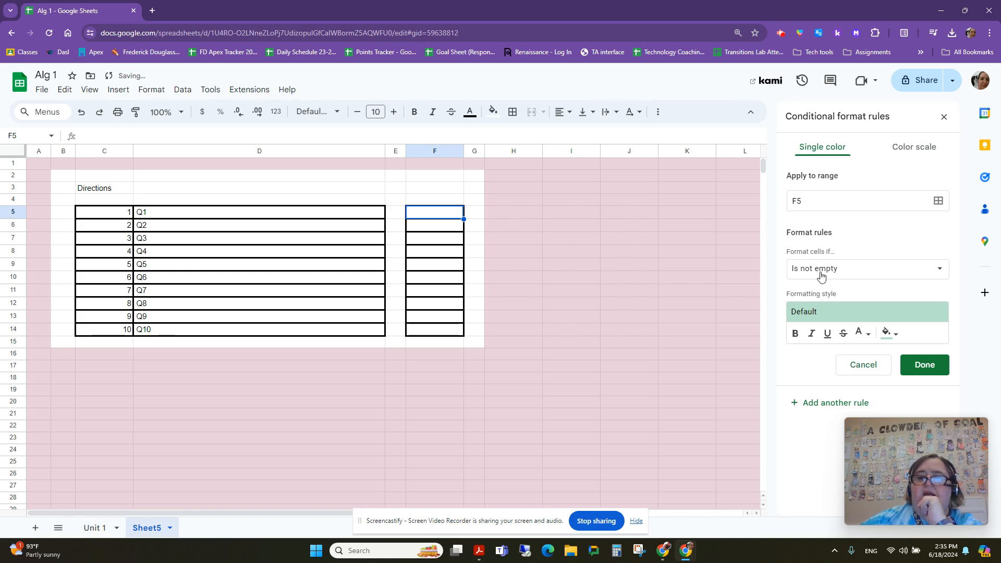
pyautogui.click(840, 268)
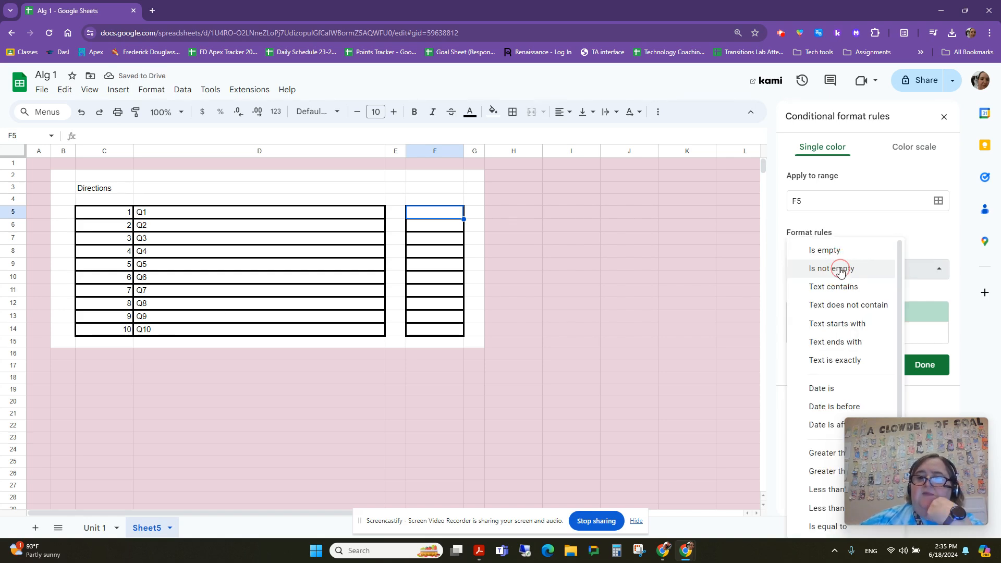
pyautogui.click(837, 361)
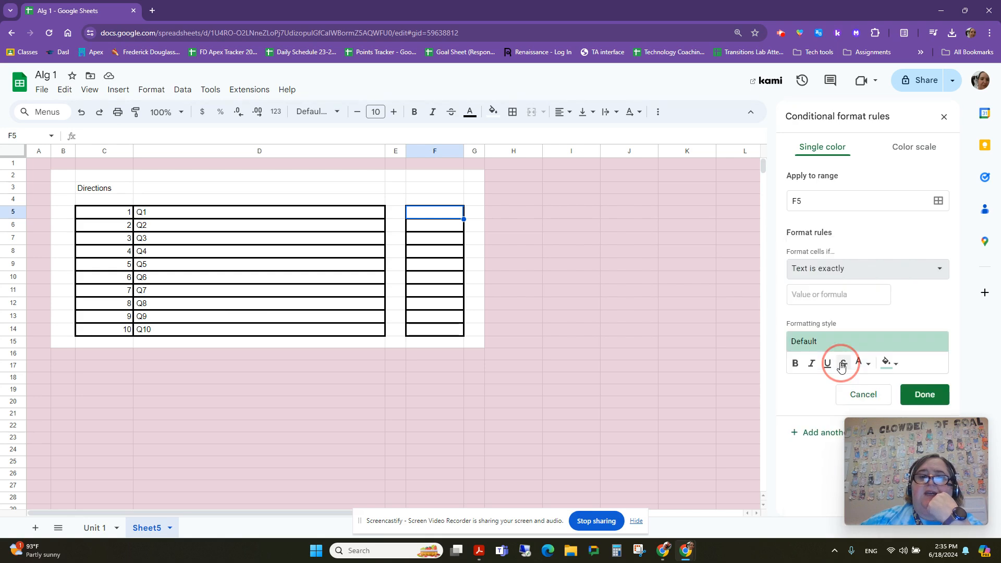
pyautogui.click(839, 295)
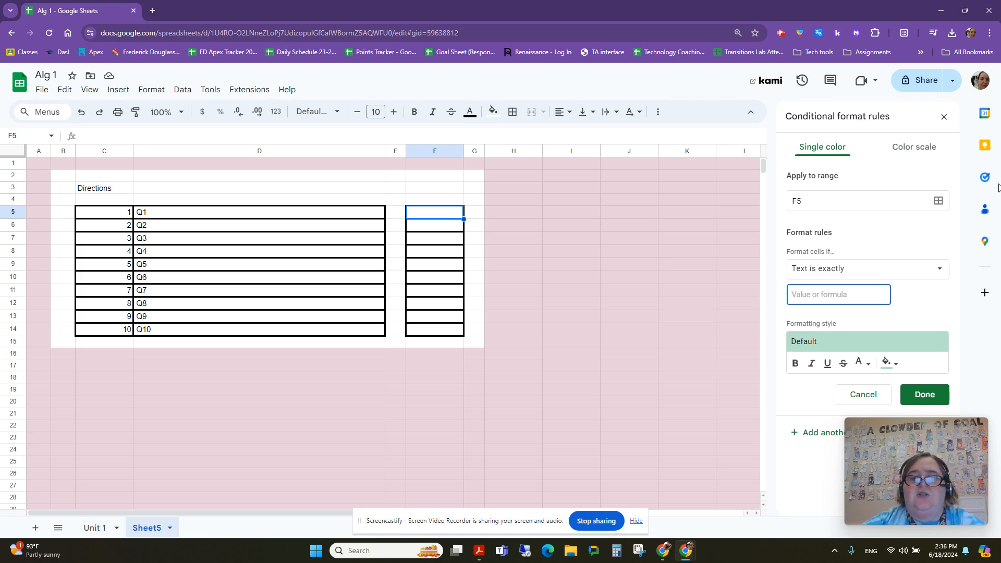
pyautogui.write('n')
pyautogui.press('BackSpace')
pyautogui.write('noun')
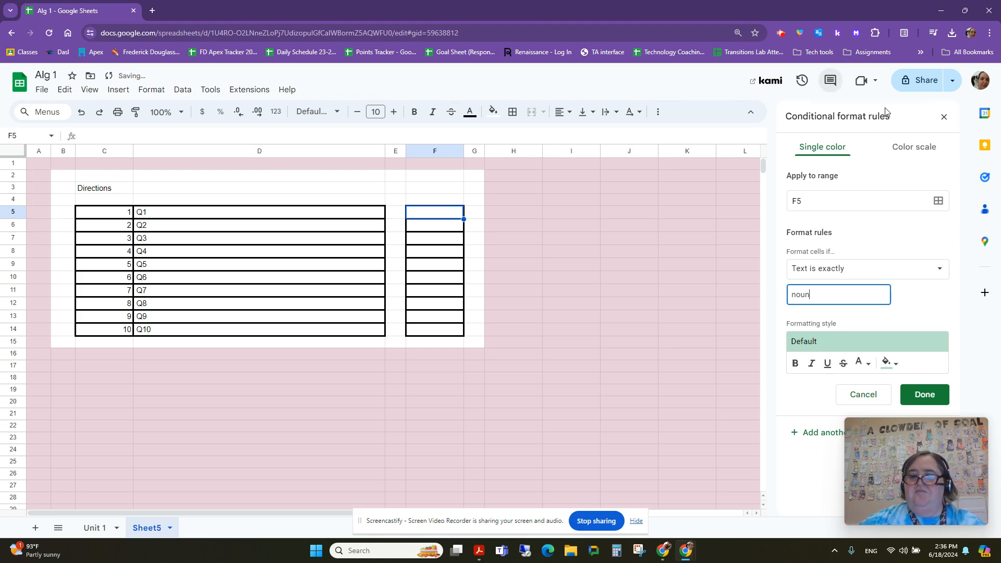
pyautogui.click(925, 396)
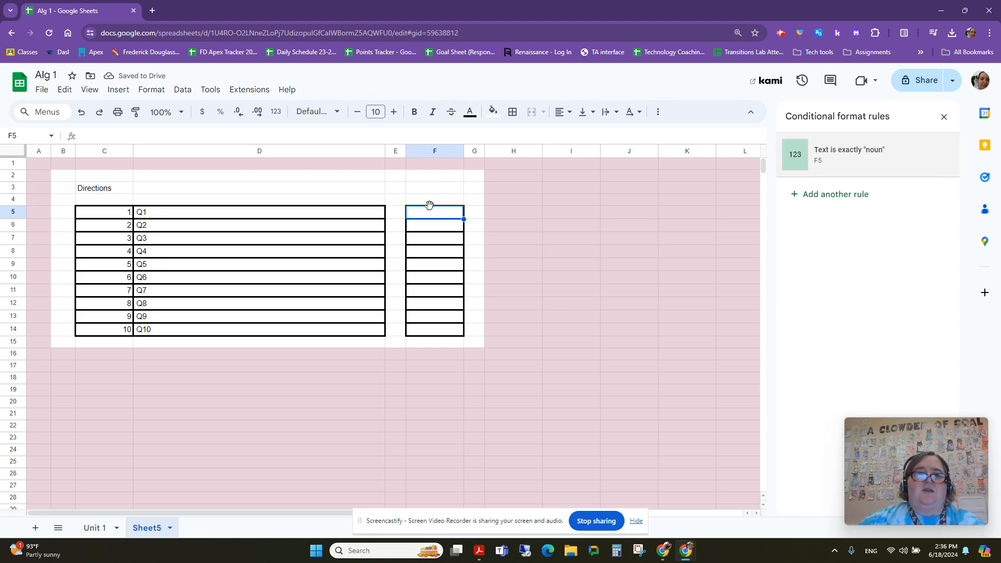
# Test the F5 conditional formatting rule by entering the correct answer "noun" in the cell.
pyautogui.click(563, 250)
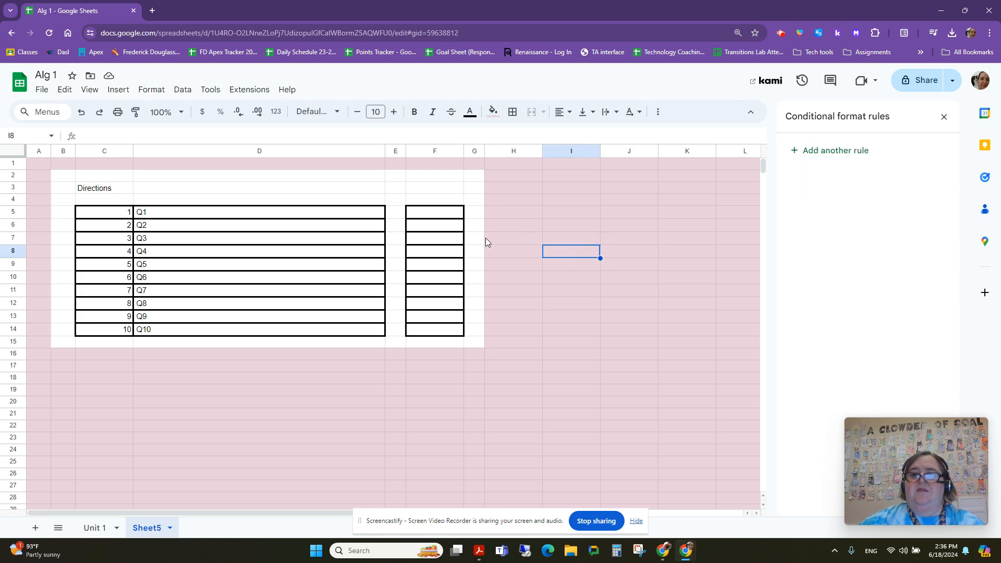
pyautogui.click(425, 213)
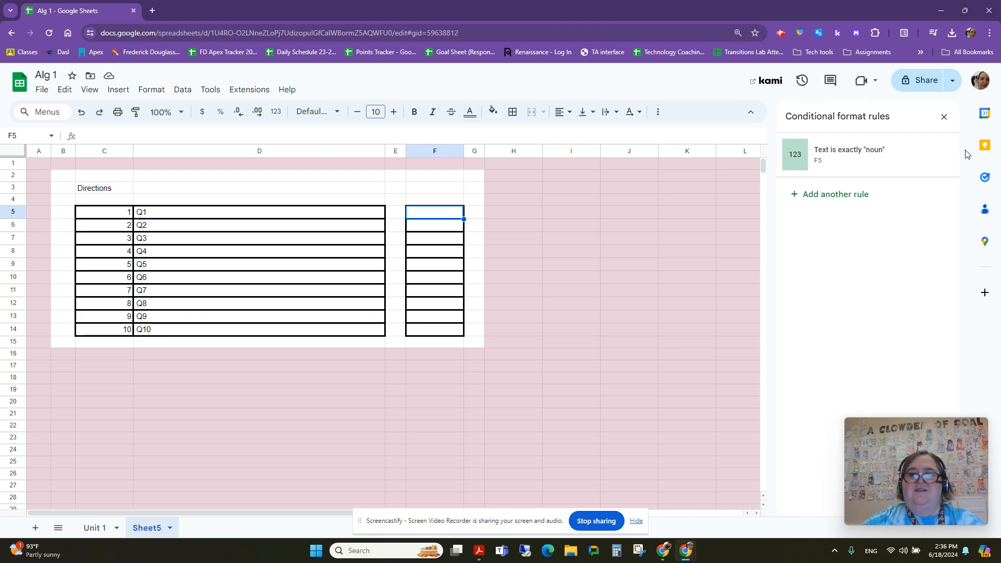
pyautogui.write('n')
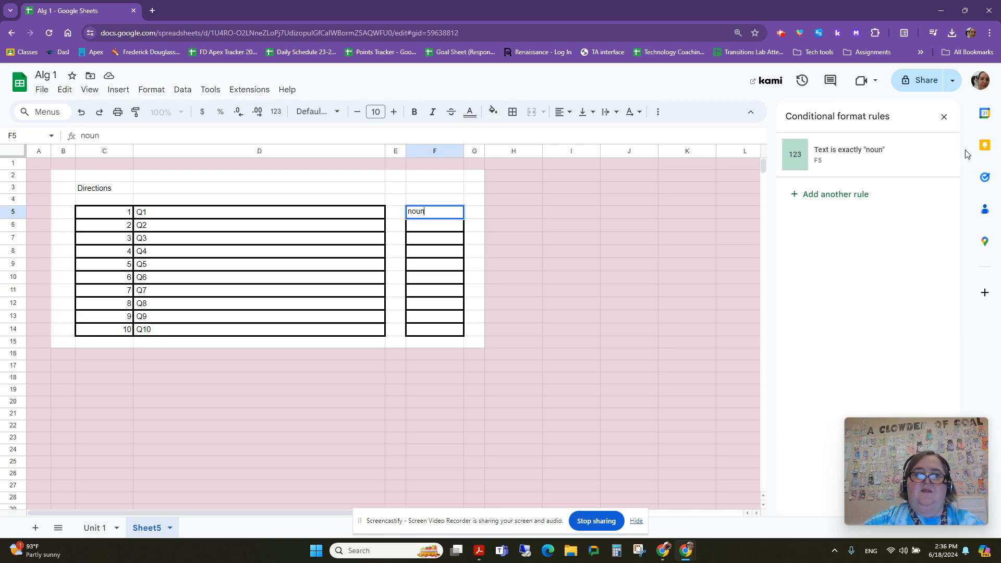
pyautogui.write('oun')
pyautogui.press('Tab')
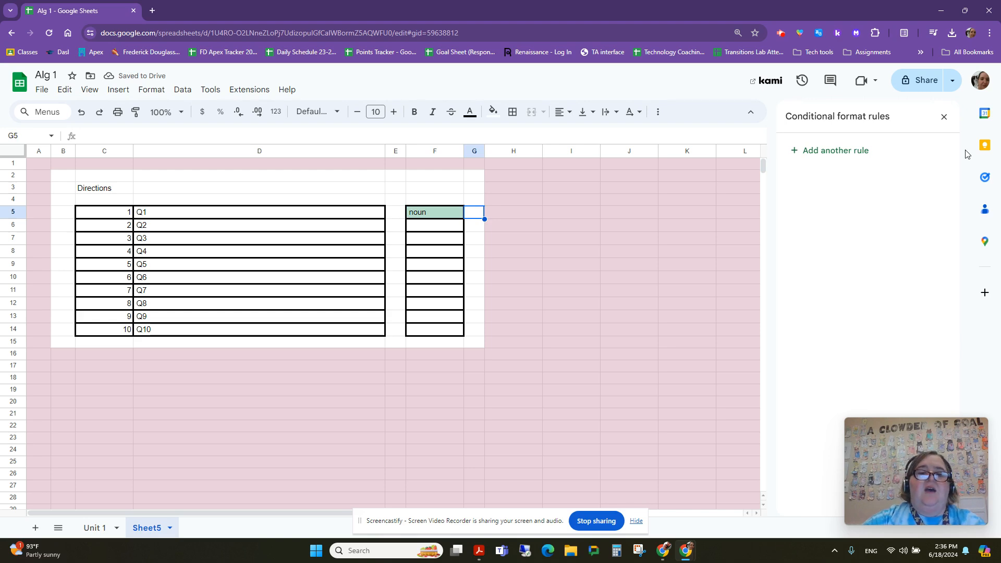
# Test the F5 rule with the wrong answer "verb", and put the correct answer "noun" back in the cell.
pyautogui.press('Left')
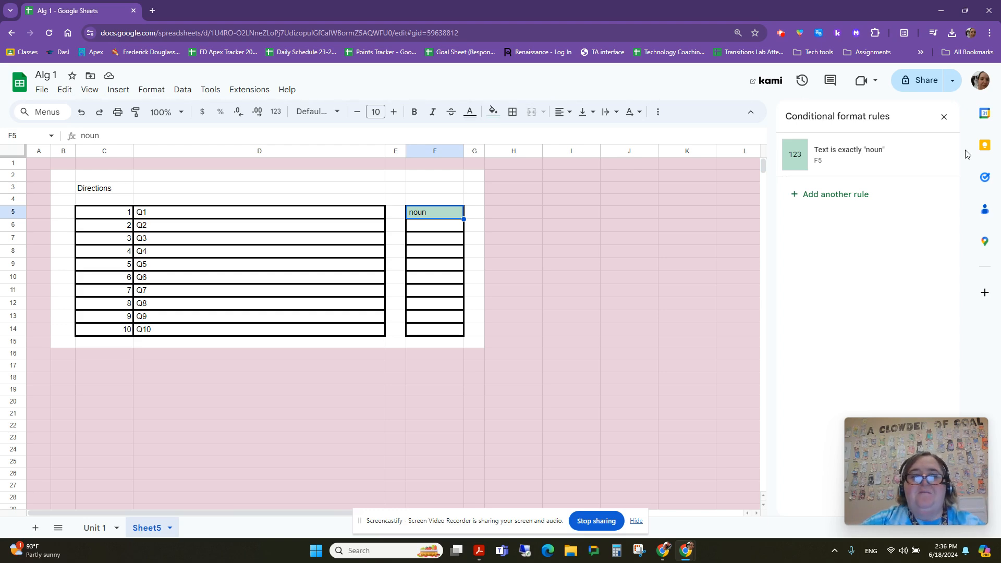
pyautogui.press('Delete')
pyautogui.write('verb')
pyautogui.press('Tab')
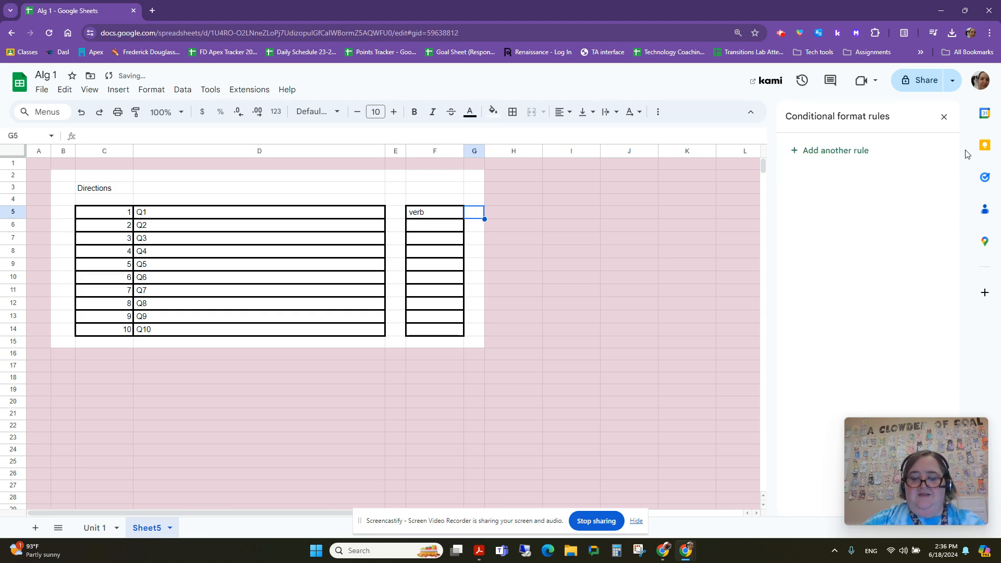
pyautogui.hotkey('ctrl', 'z')
pyautogui.write('noun')
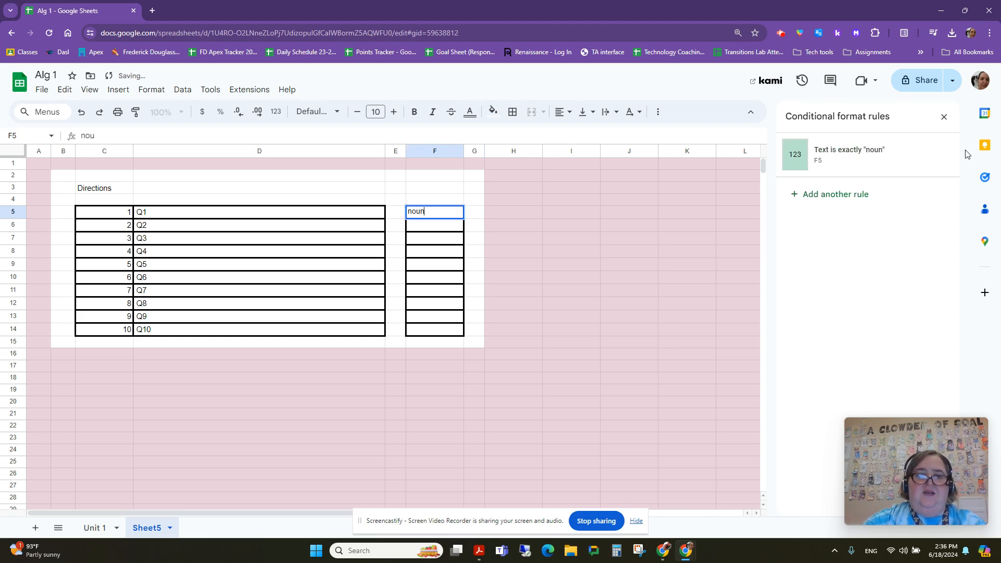
pyautogui.press('Tab')
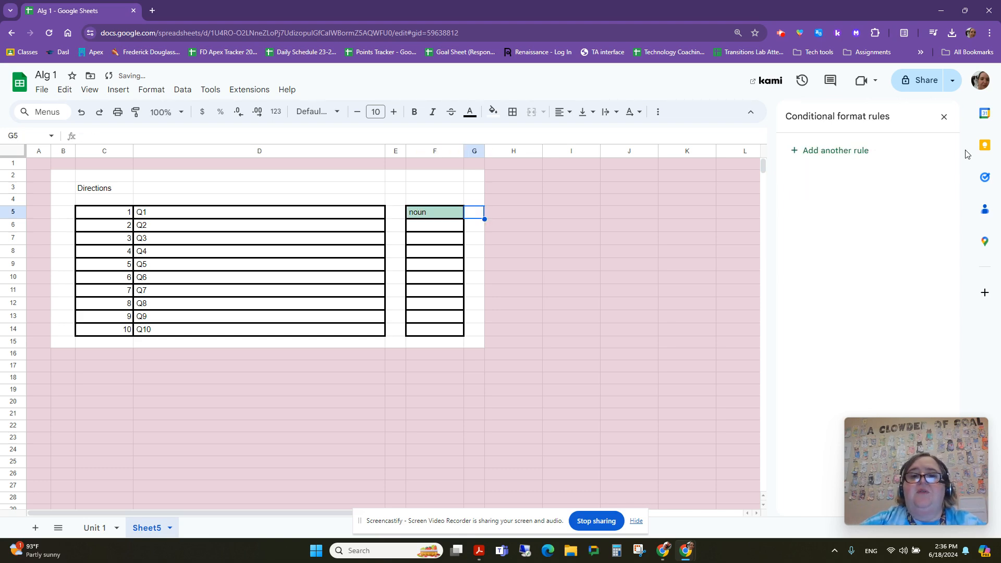
# Add a conditional formatting rule to answer cell F6 that applies the default green style when the text is exactly "adverb".
pyautogui.press('Left')
pyautogui.press('Down')
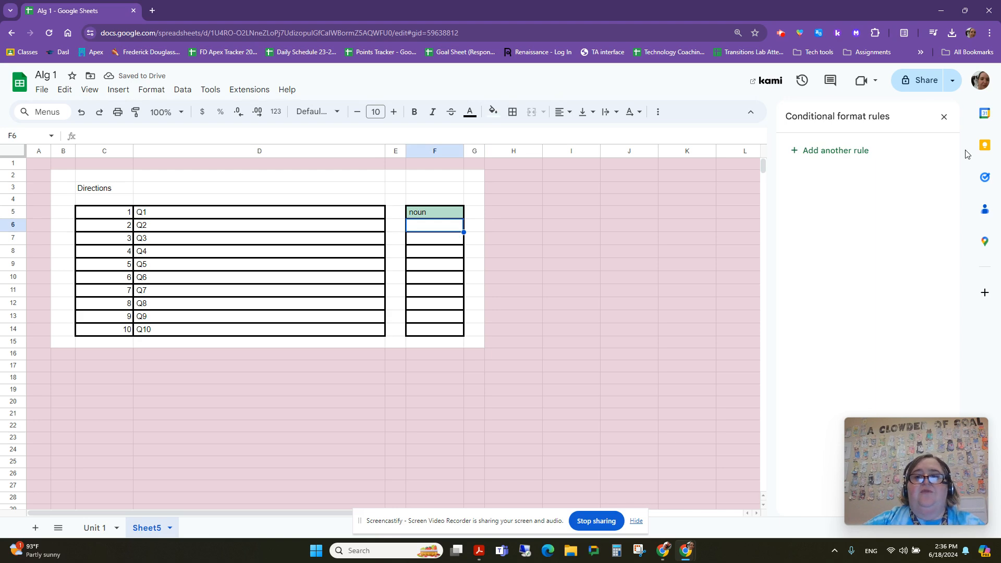
pyautogui.click(792, 150)
pyautogui.click(840, 268)
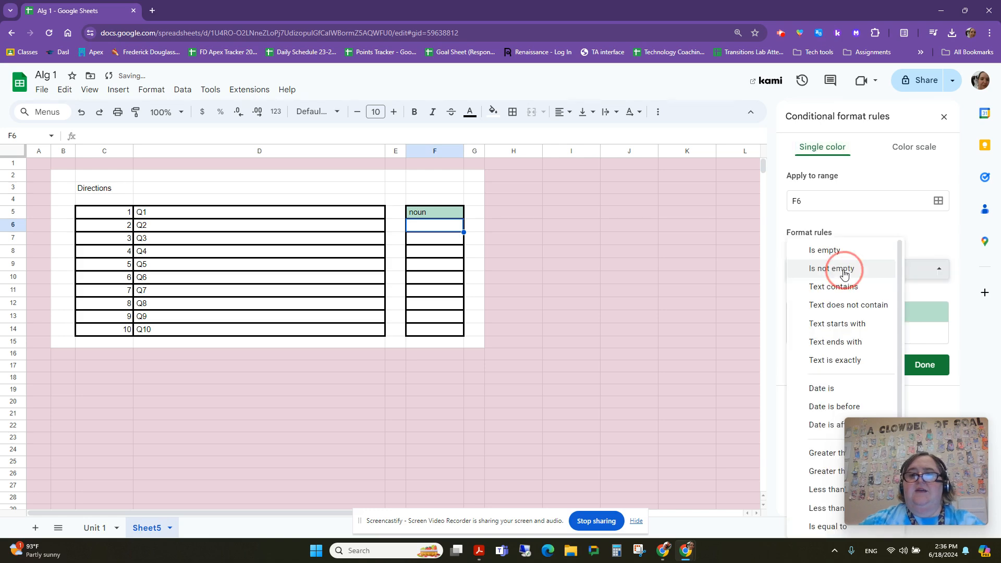
pyautogui.click(849, 366)
pyautogui.click(840, 296)
pyautogui.write('adverb')
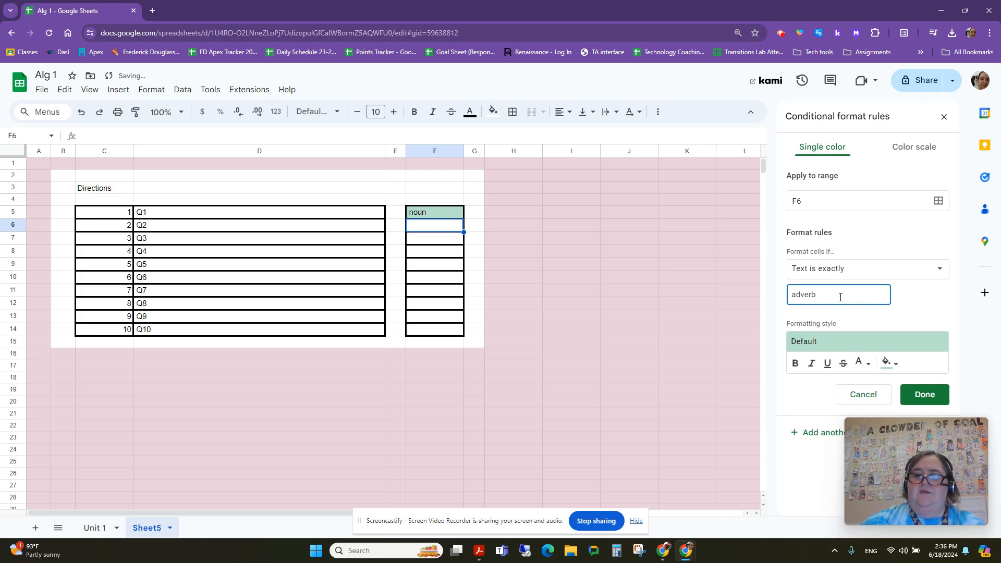
pyautogui.click(920, 394)
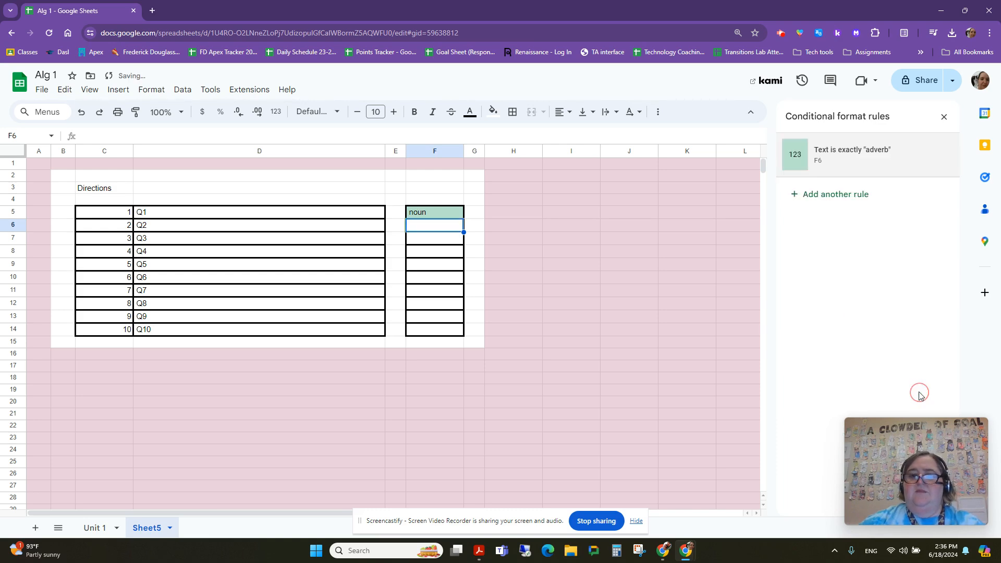
# Test the F6 conditional formatting rule by entering the answer "adverb" in the cell.
pyautogui.click(531, 318)
pyautogui.click(442, 232)
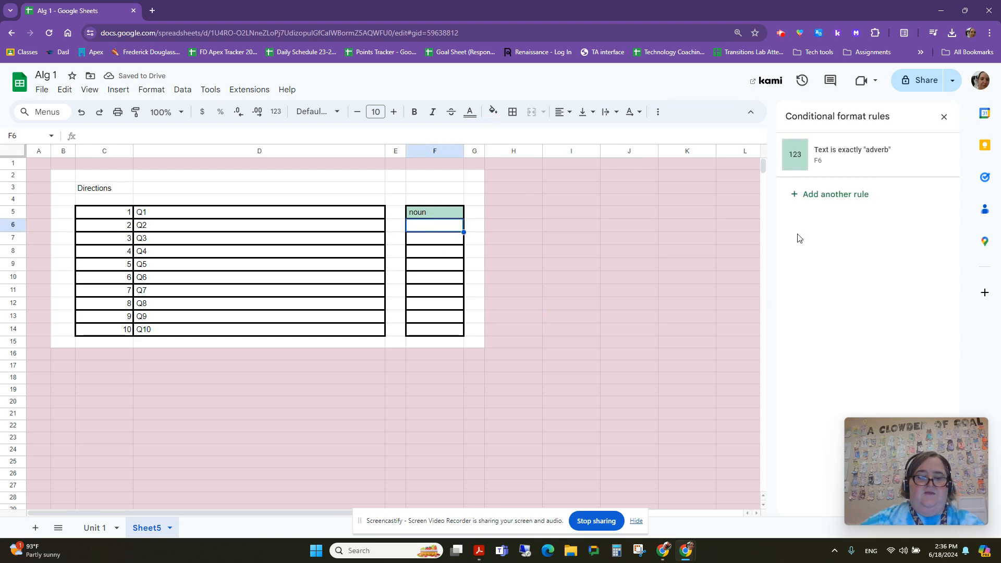
pyautogui.write('adverb')
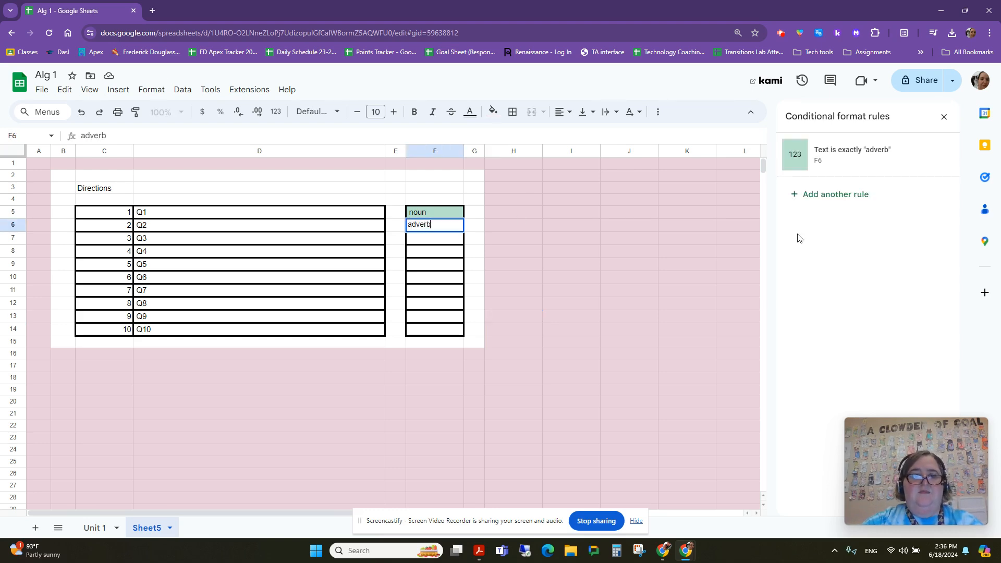
pyautogui.press('Tab')
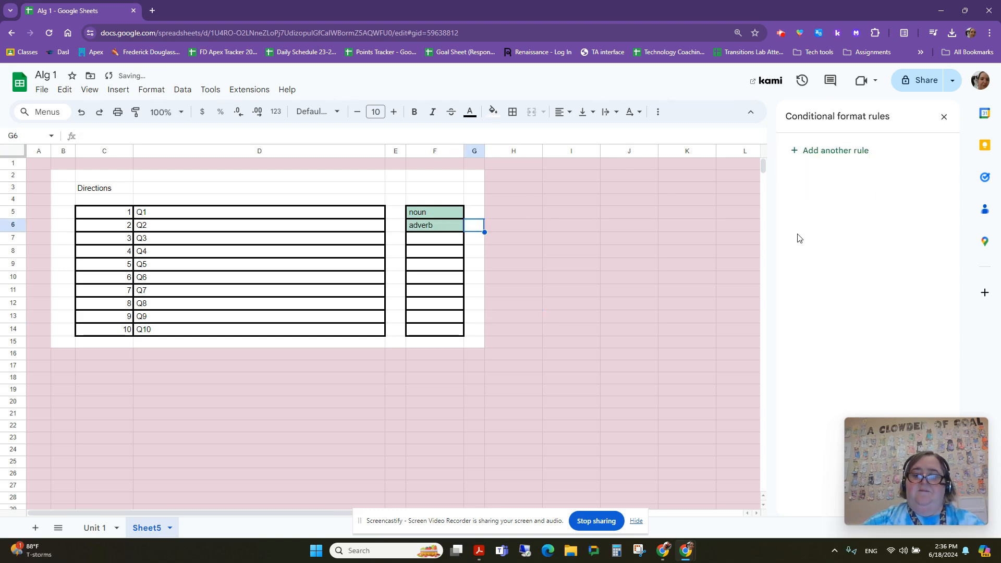
# Clear the test answers from cells F6 and F5.
pyautogui.press('Left')
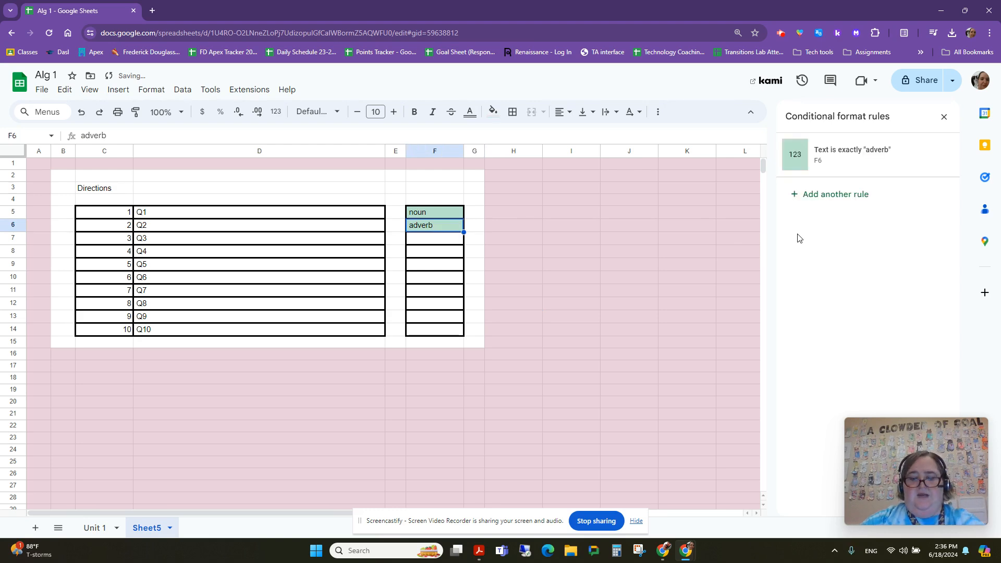
pyautogui.press('Delete')
pyautogui.press('Up')
pyautogui.press('Delete')
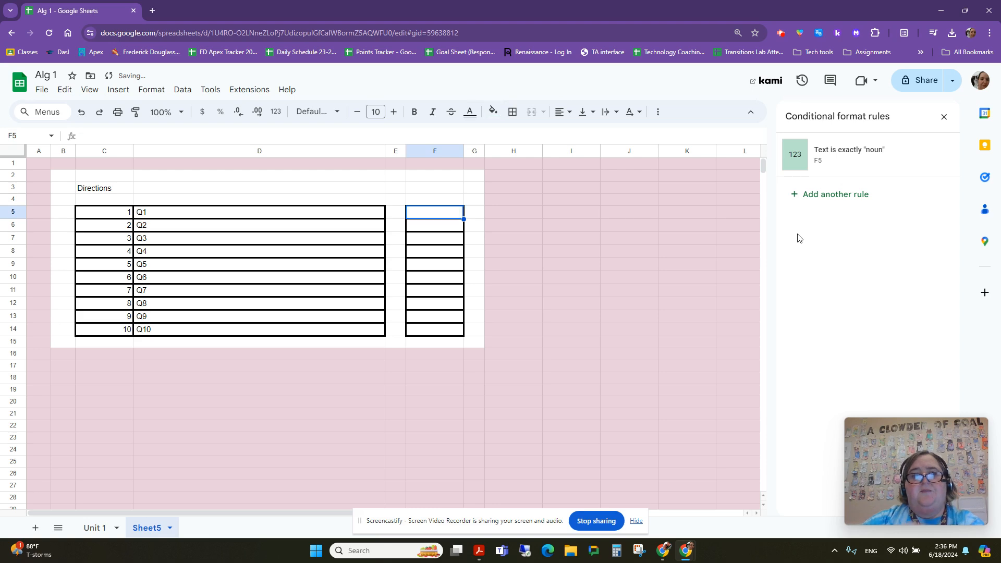
pyautogui.press('Down')
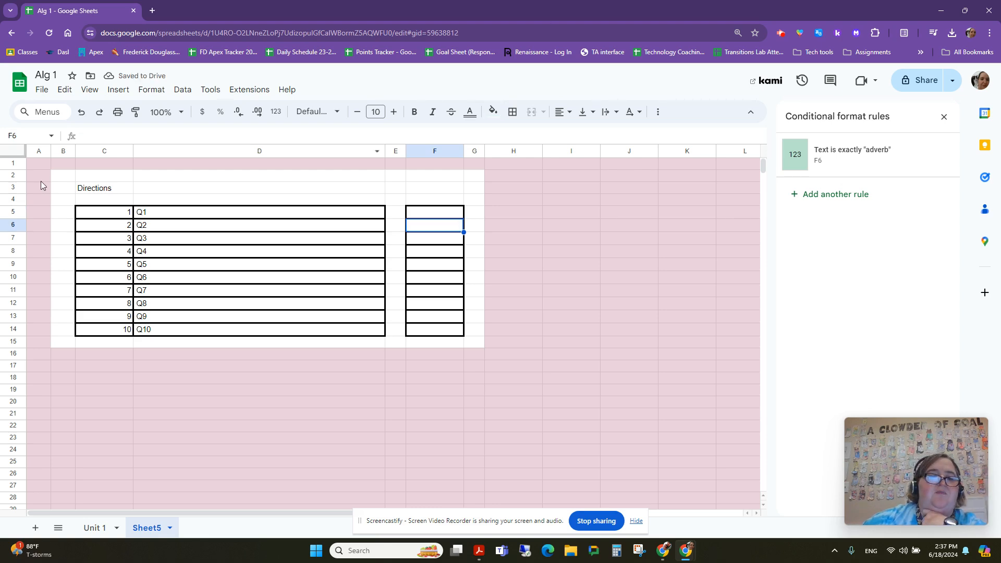
# Select the whole sheet and hide its gridlines.
pyautogui.click(15, 152)
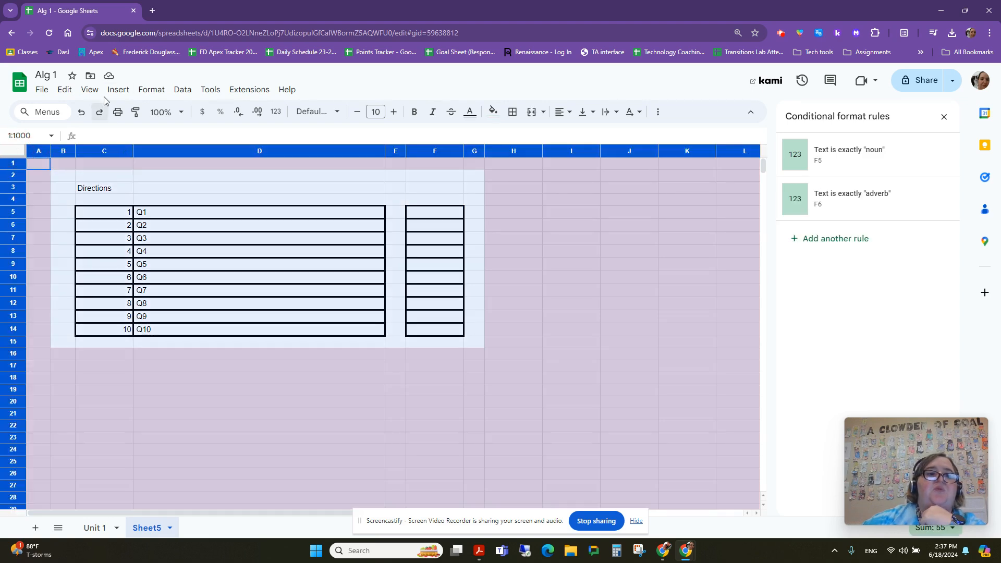
pyautogui.click(85, 95)
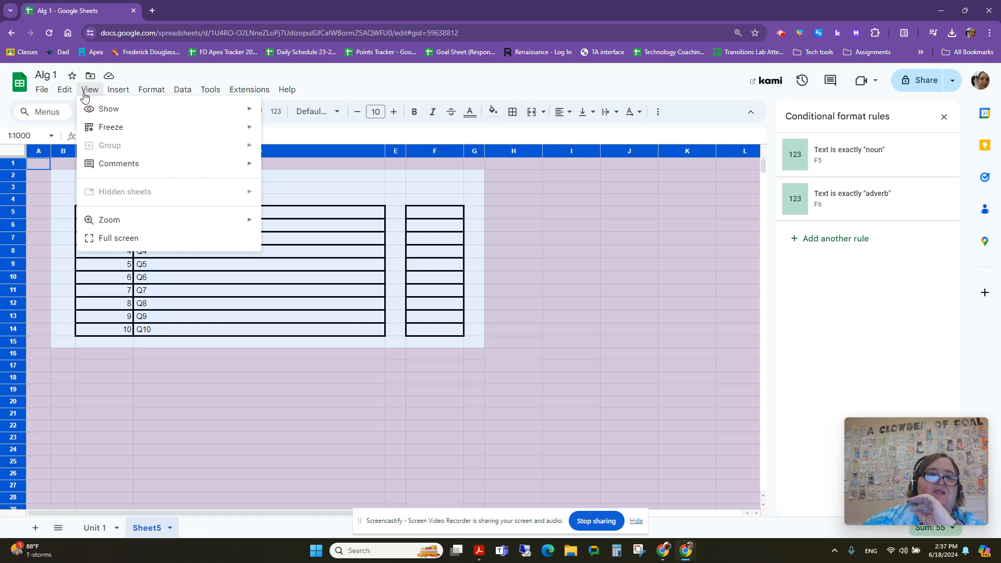
pyautogui.moveTo(92, 110)
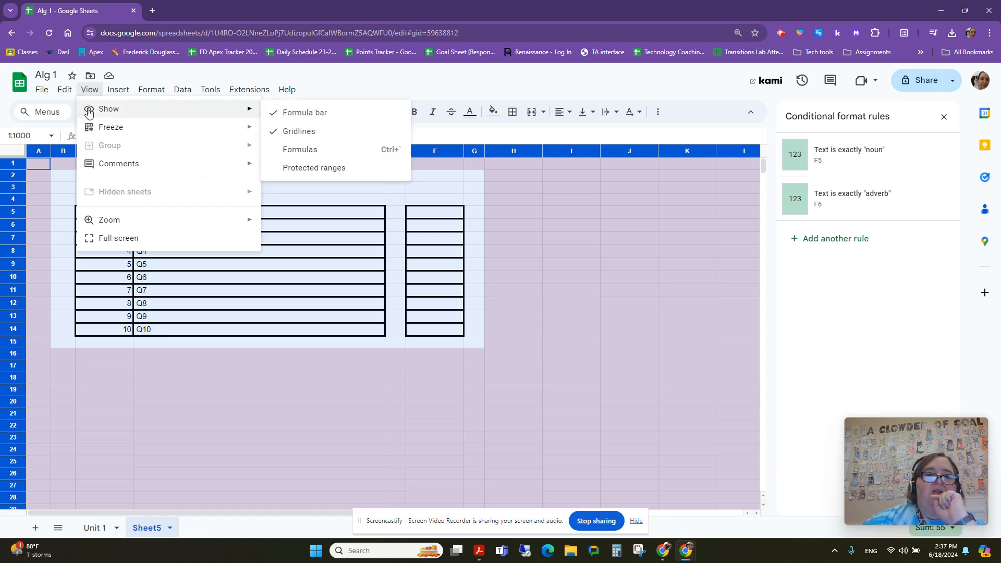
pyautogui.click(312, 137)
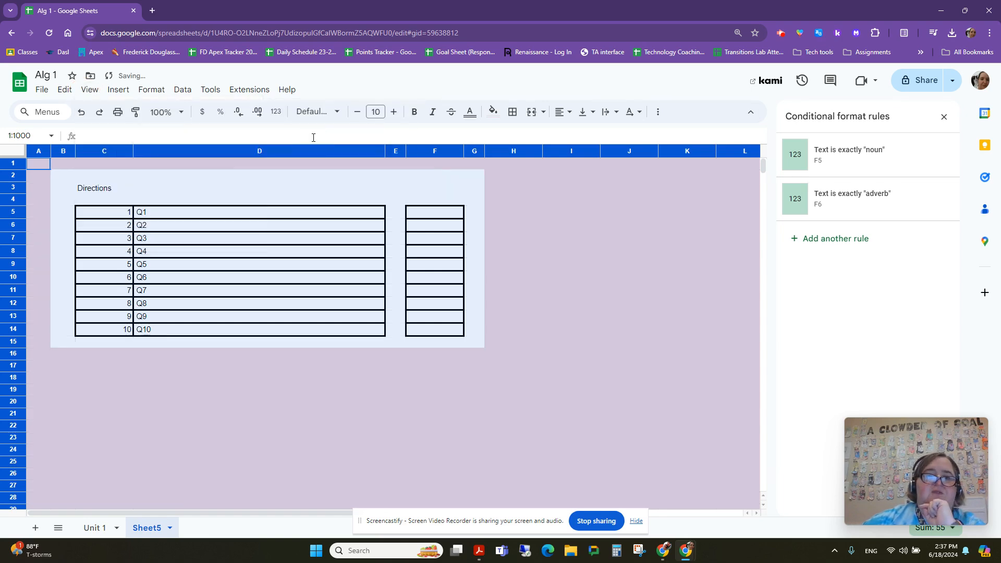
pyautogui.click(520, 301)
pyautogui.moveTo(433, 214); pyautogui.dragTo(443, 335)
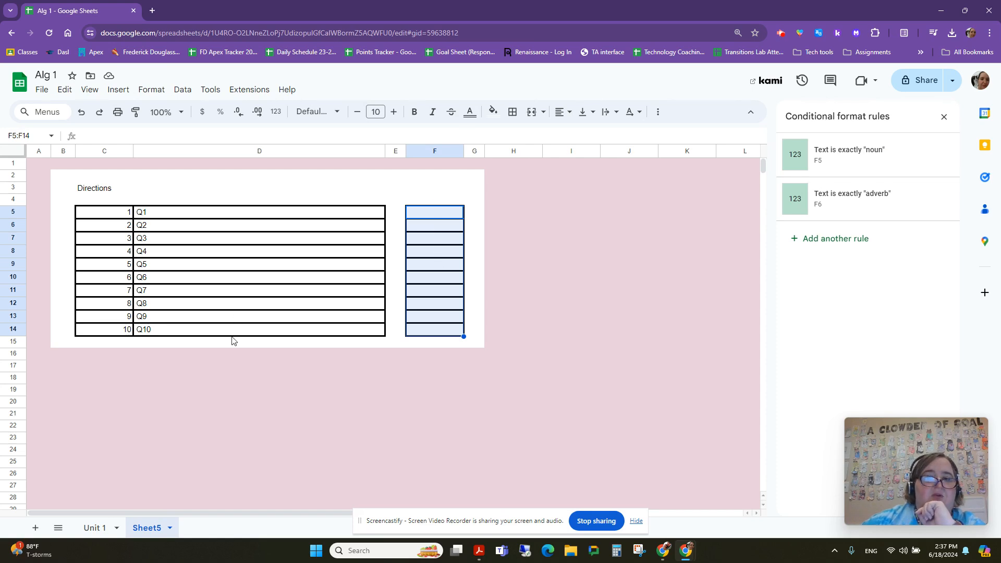
pyautogui.click(651, 305)
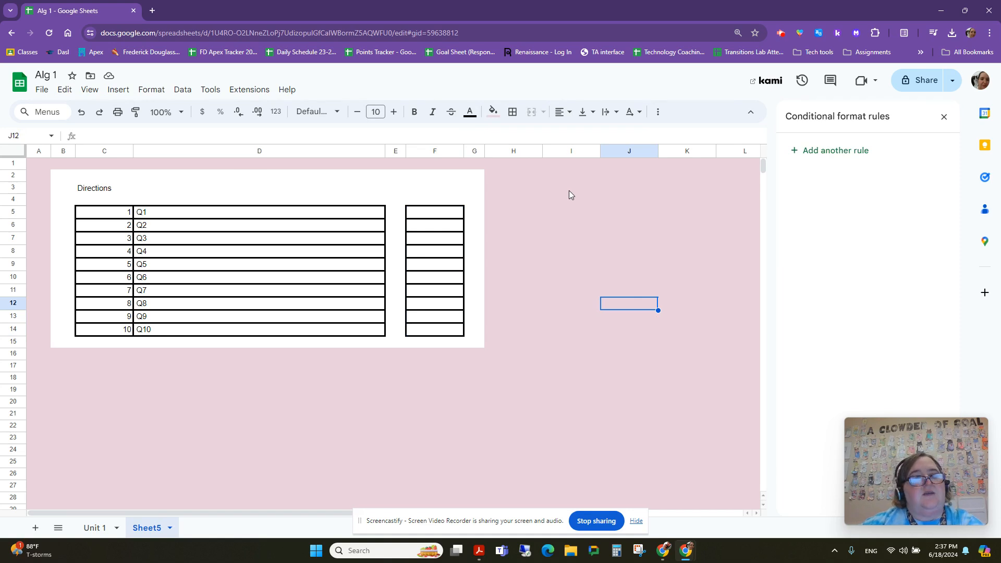